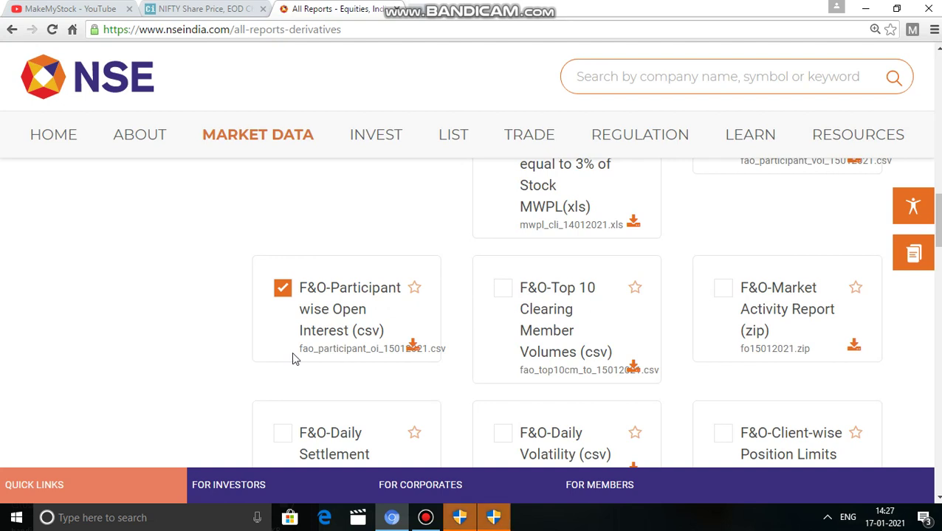
- Download the F&O-Participant wise Open Interest (csv) report and open the downloaded file in Excel
{"action": "left_click", "coordinate": [412, 350]}
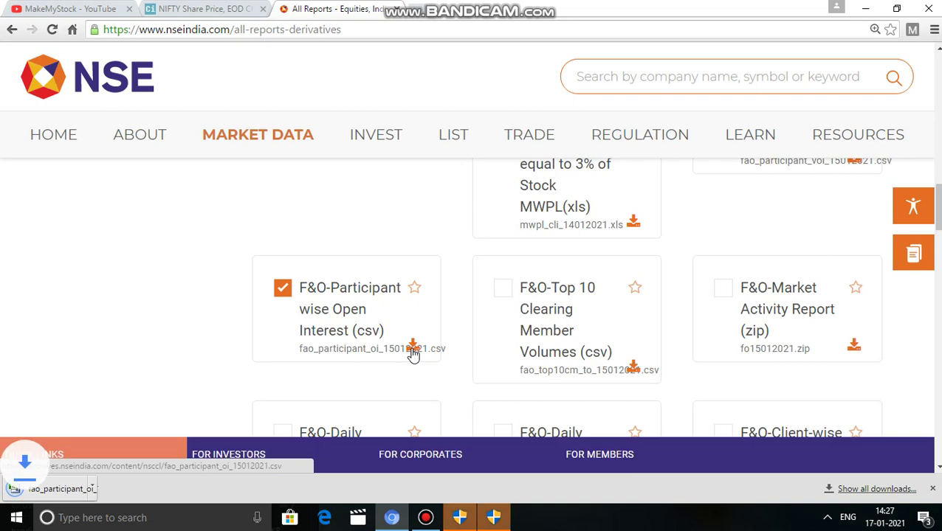
{"action": "left_click", "coordinate": [82, 493]}
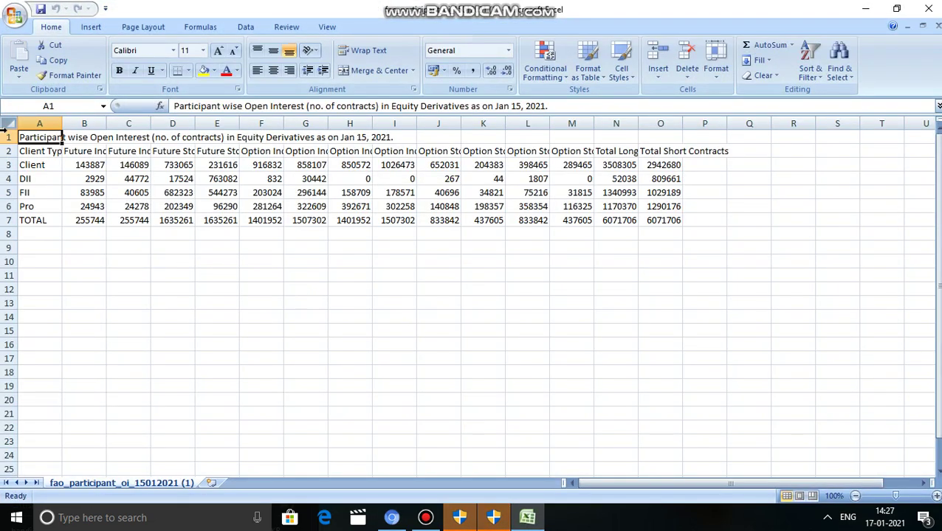
- Clear the report title from row 1 and autofit the width of all columns in the sheet
{"action": "left_click", "coordinate": [6, 137]}
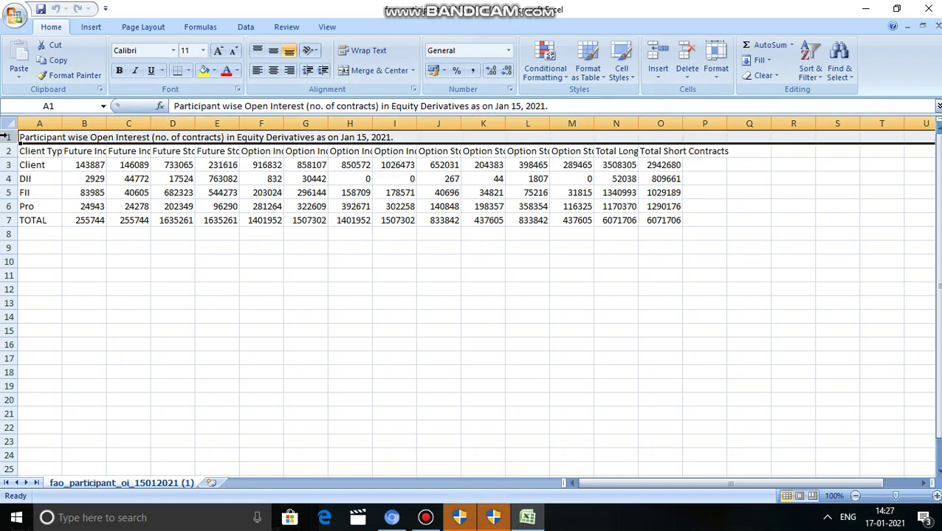
{"action": "key", "text": "Delete"}
{"action": "left_click", "coordinate": [11, 124]}
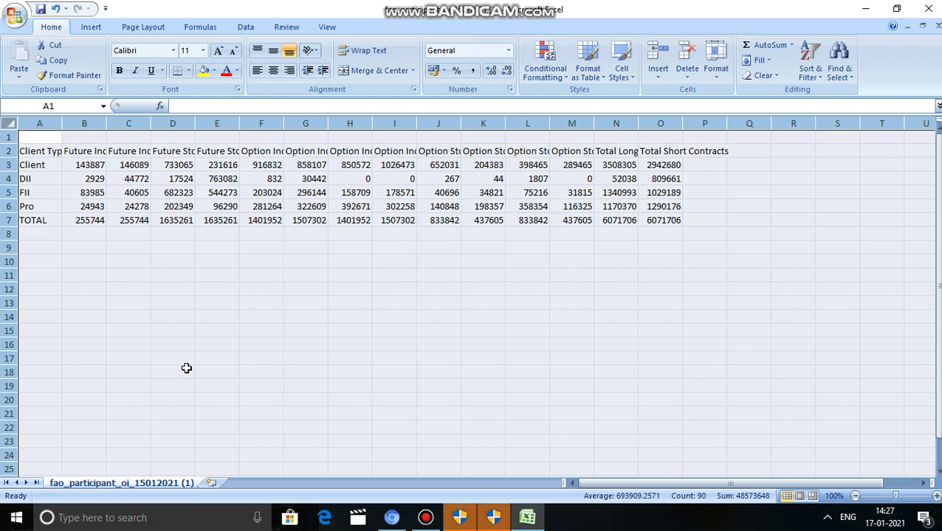
{"action": "key", "text": "alt+o"}
{"action": "key", "text": "c"}
{"action": "key", "text": "a"}
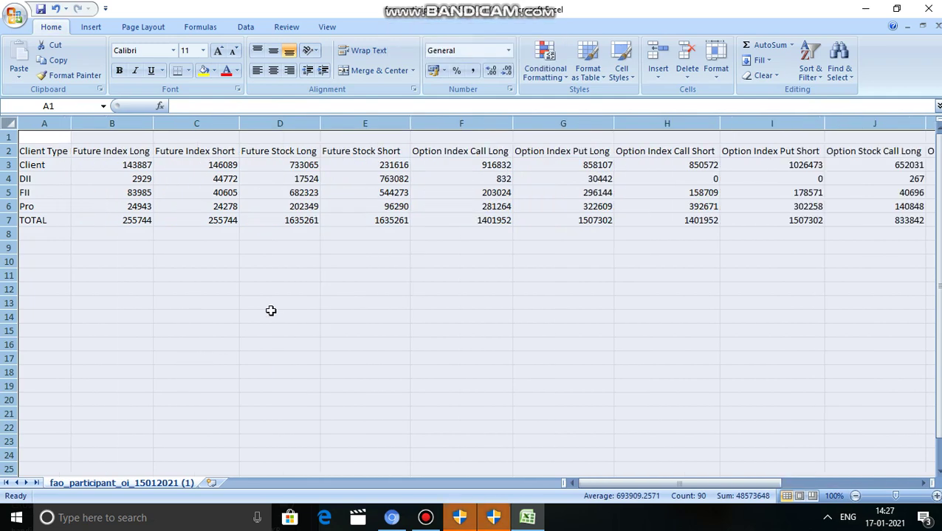
{"action": "left_click", "coordinate": [271, 311]}
- Examine the client types in column A and the futures, options and total contract headings across row 2
{"action": "left_click_drag", "start_coordinate": [55, 164], "coordinate": [51, 202]}
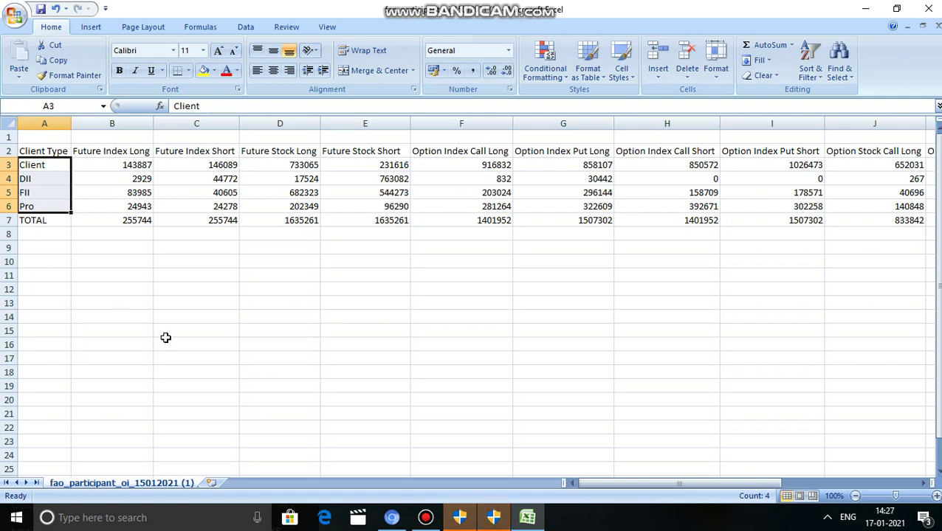
{"action": "left_click", "coordinate": [145, 298]}
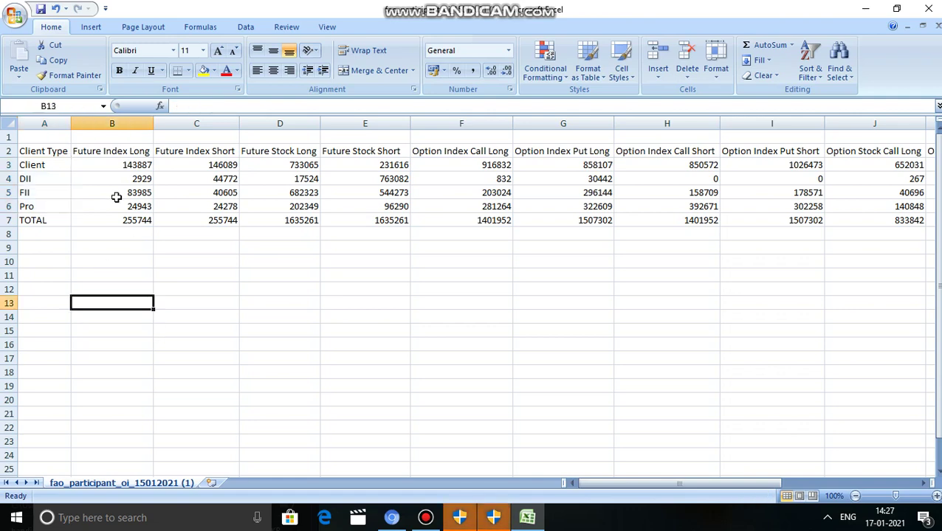
{"action": "left_click", "coordinate": [109, 149]}
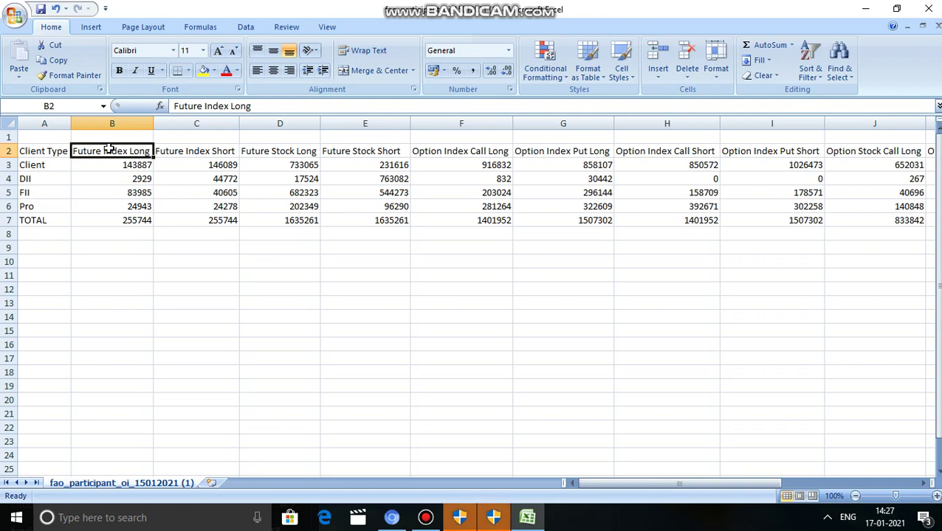
{"action": "key", "text": "Right"}
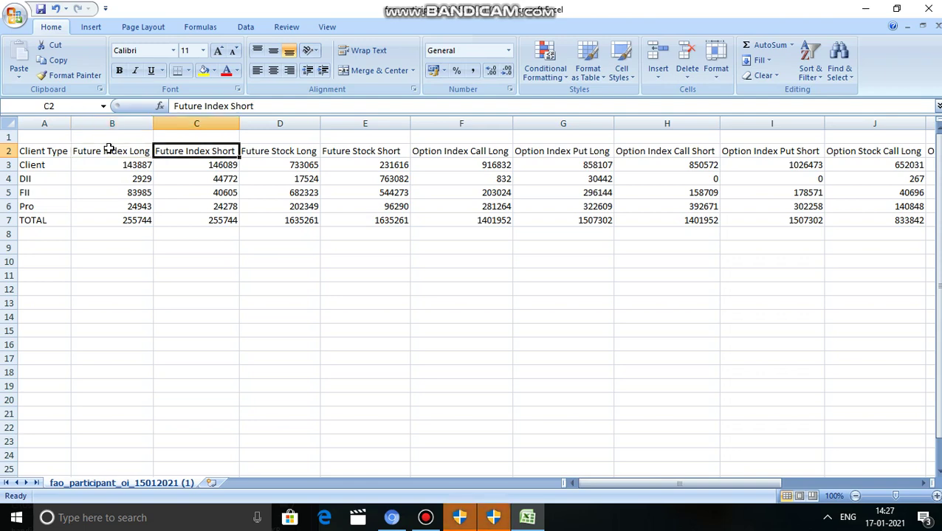
{"action": "key", "text": "Right"}
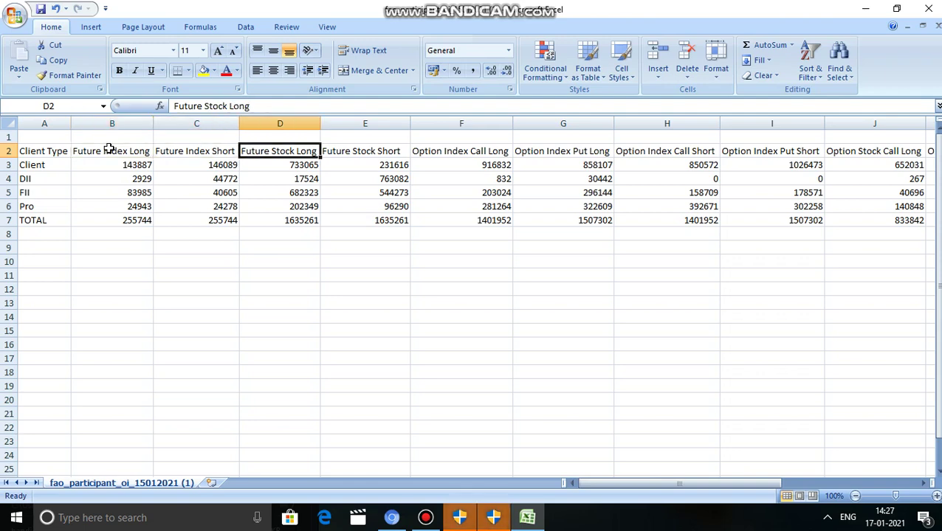
{"action": "key", "text": "Right"}
{"action": "key", "text": "Right"}
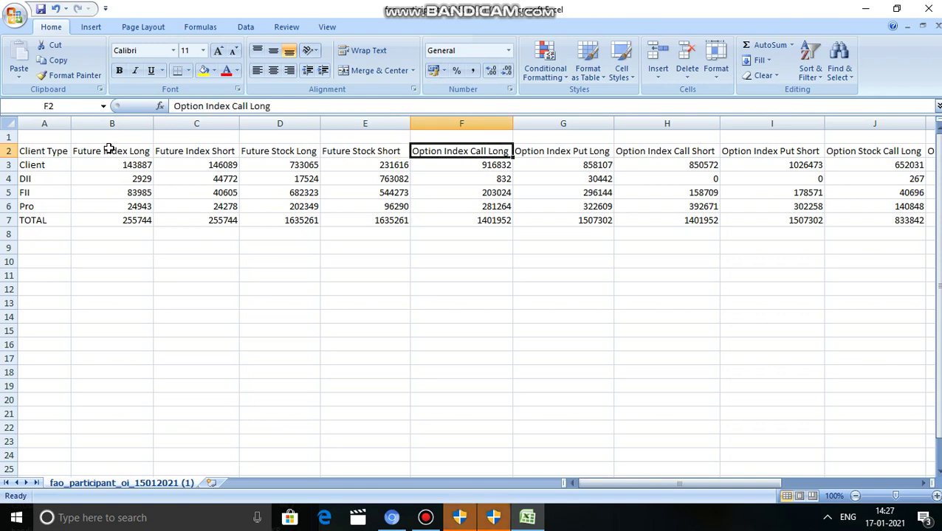
{"action": "key", "text": "Right"}
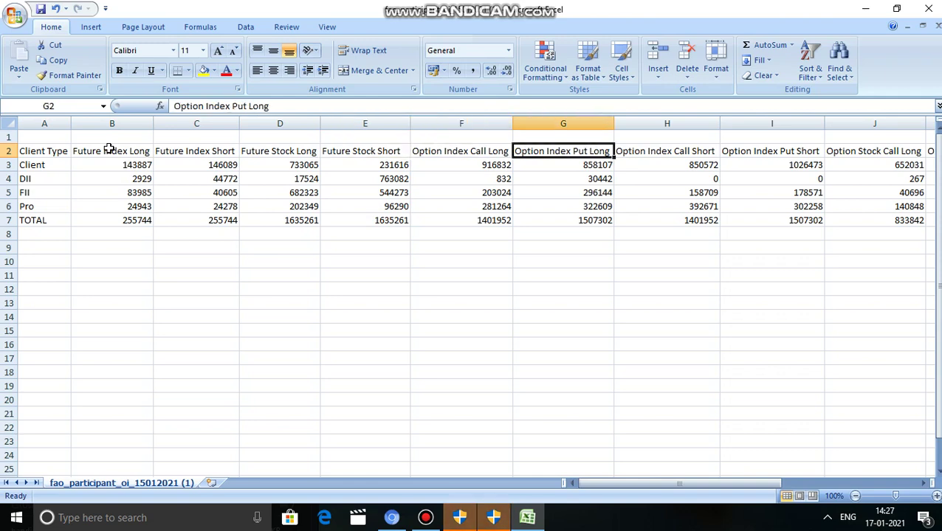
{"action": "key", "text": "Right"}
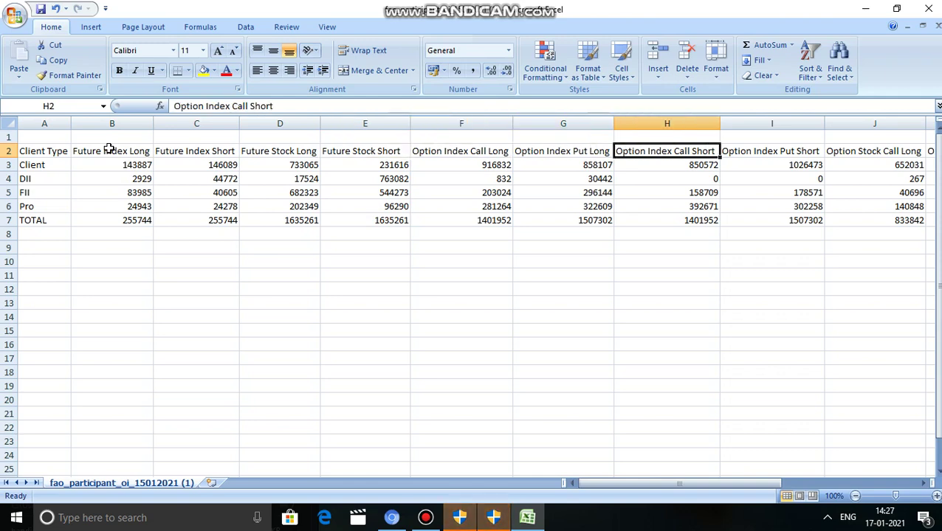
{"action": "key", "text": "Right"}
{"action": "key", "text": "Right"}
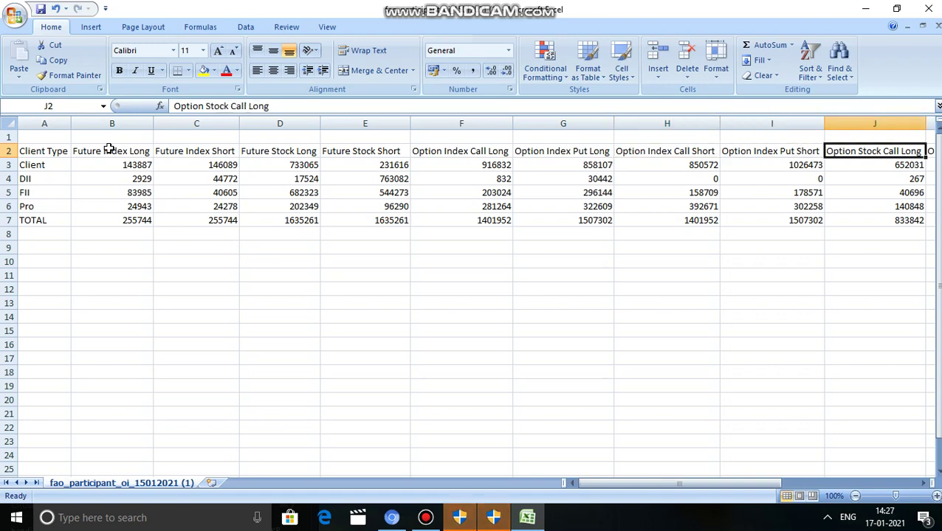
{"action": "key", "text": "Right"}
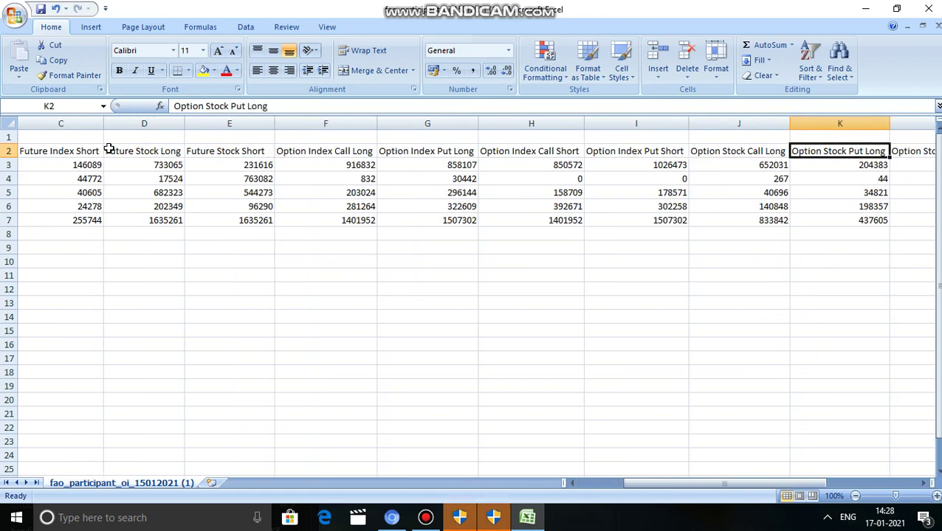
{"action": "key", "text": "Right"}
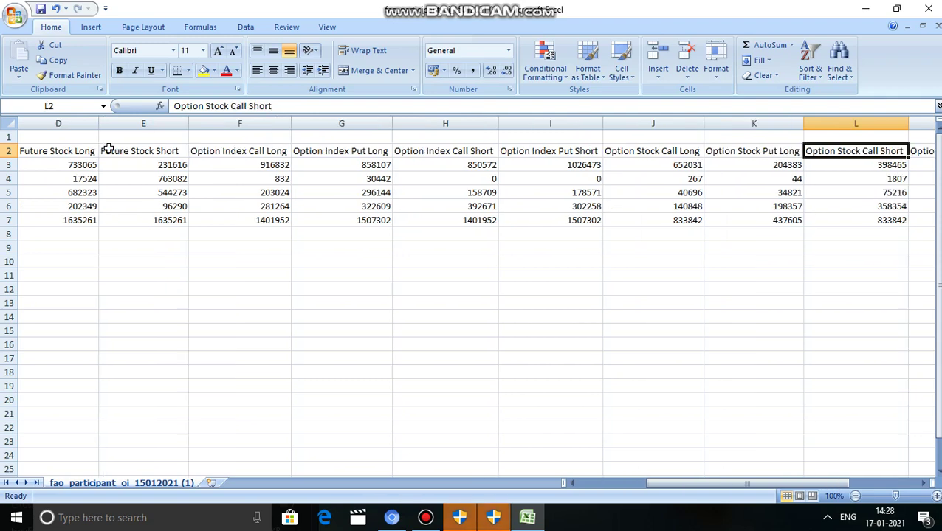
{"action": "key", "text": "Right"}
{"action": "key", "text": "Right"}
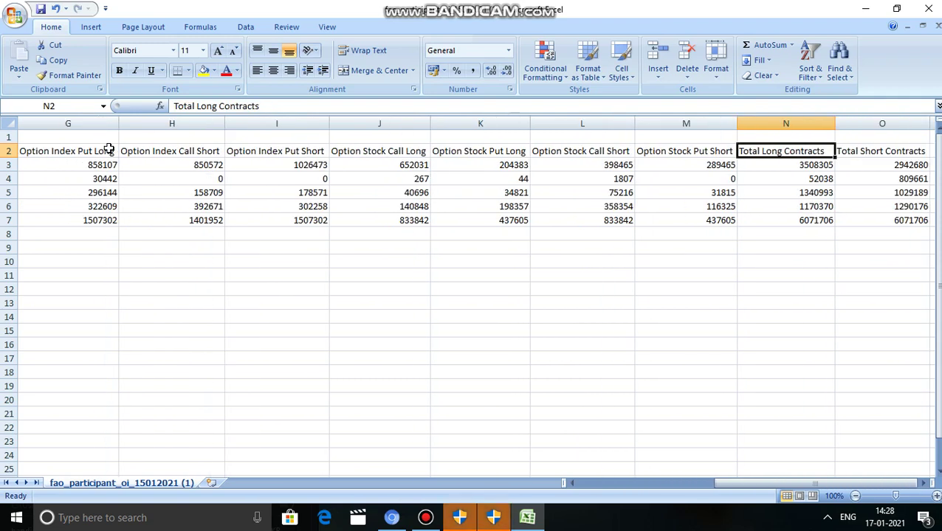
{"action": "key", "text": "Left"}
{"action": "key", "text": "Home"}
{"action": "key", "text": "Down"}
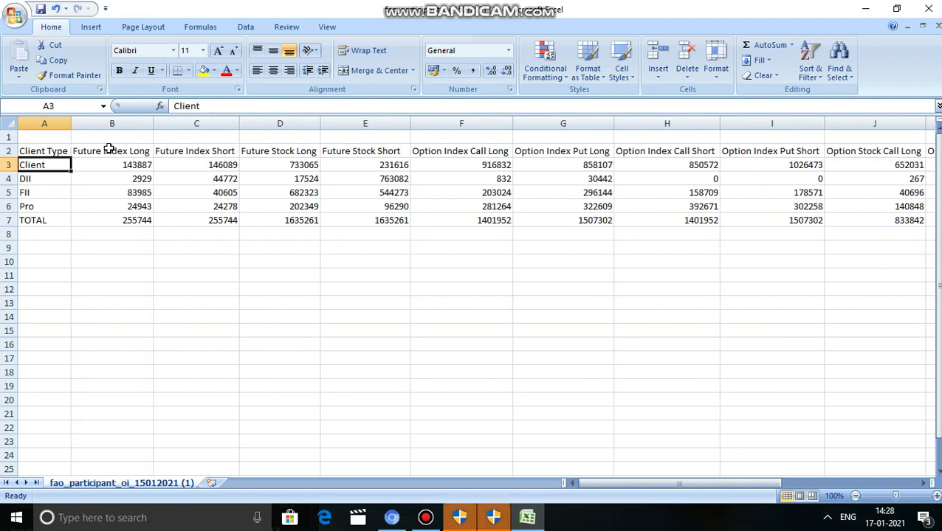
{"action": "key", "text": "Down"}
{"action": "key", "text": "Down"}
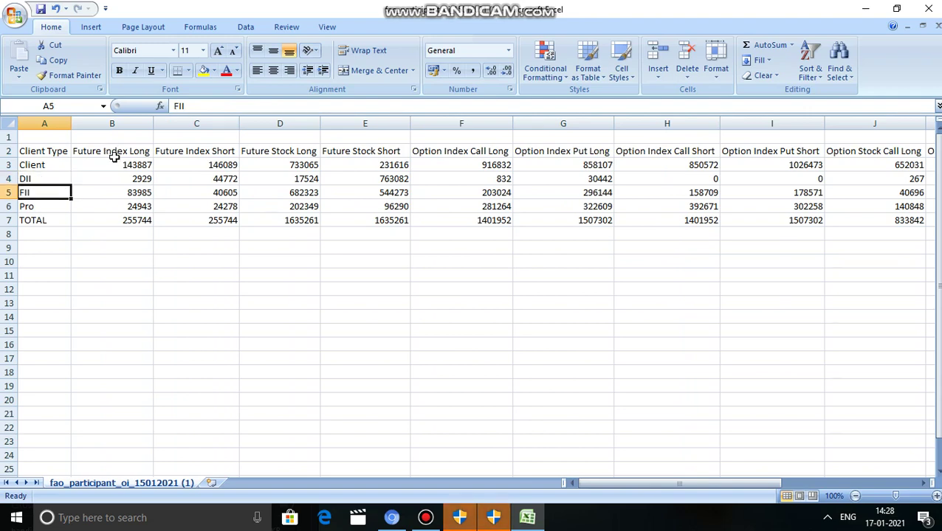
{"action": "left_click", "coordinate": [118, 163]}
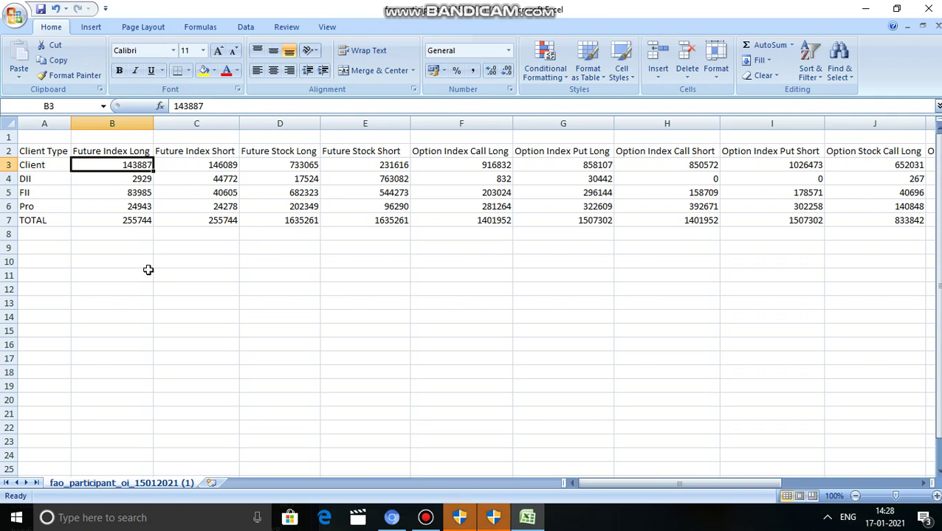
- Copy the client types Client, DII, FII and Pro from A3:A6 to the cells starting at A10
{"action": "left_click", "coordinate": [51, 164]}
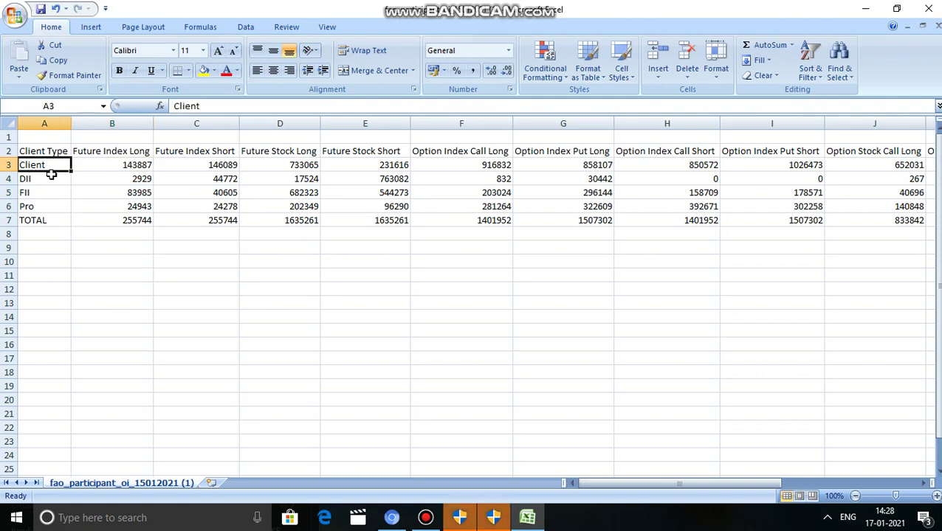
{"action": "left_click_drag", "start_coordinate": [51, 174], "coordinate": [51, 201]}
{"action": "key", "text": "ctrl+c"}
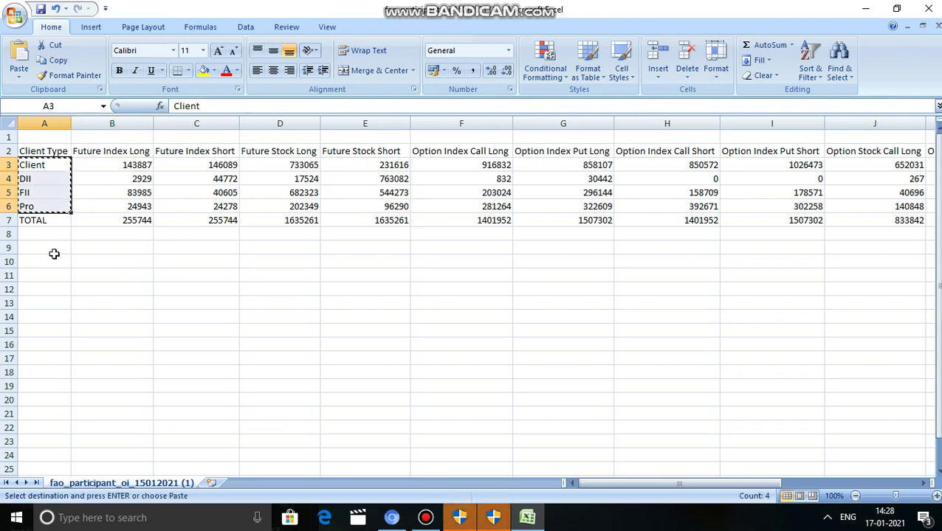
{"action": "left_click", "coordinate": [51, 262]}
{"action": "key", "text": "ctrl+v"}
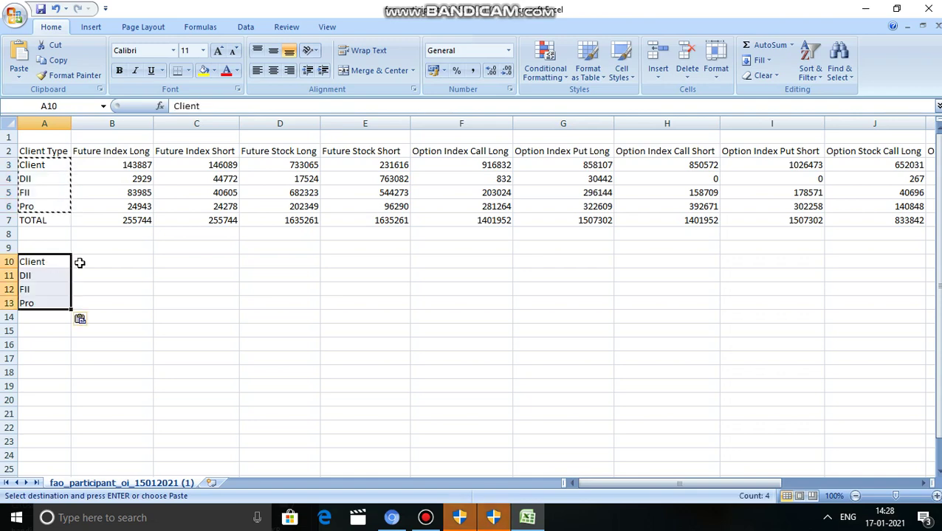
- Enter the formula =B3-C3 in C10 to calculate the net future index position for Client
{"action": "left_click", "coordinate": [175, 261]}
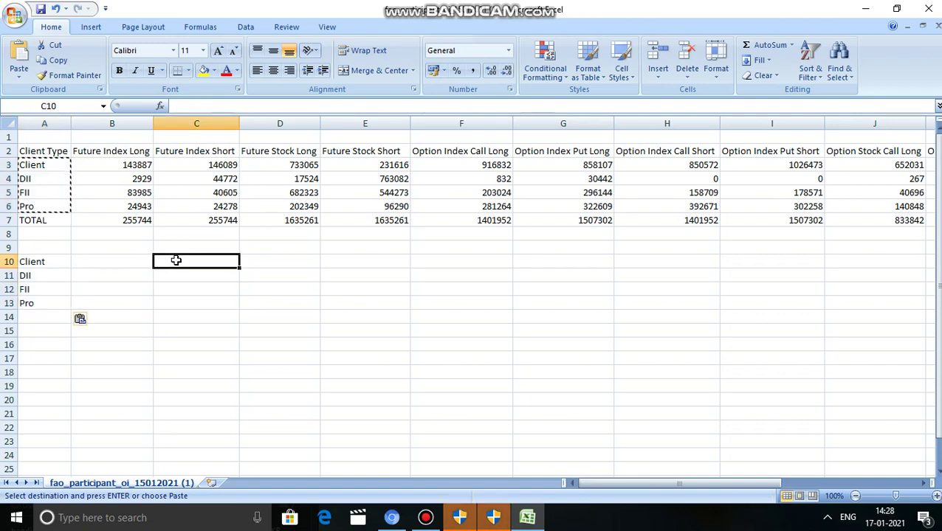
{"action": "type", "text": "="}
{"action": "left_click", "coordinate": [134, 166]}
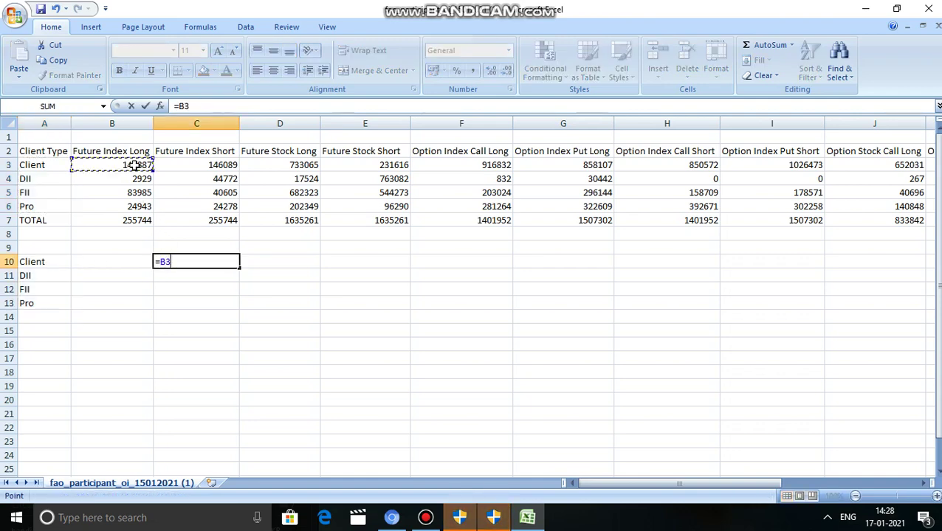
{"action": "type", "text": "-"}
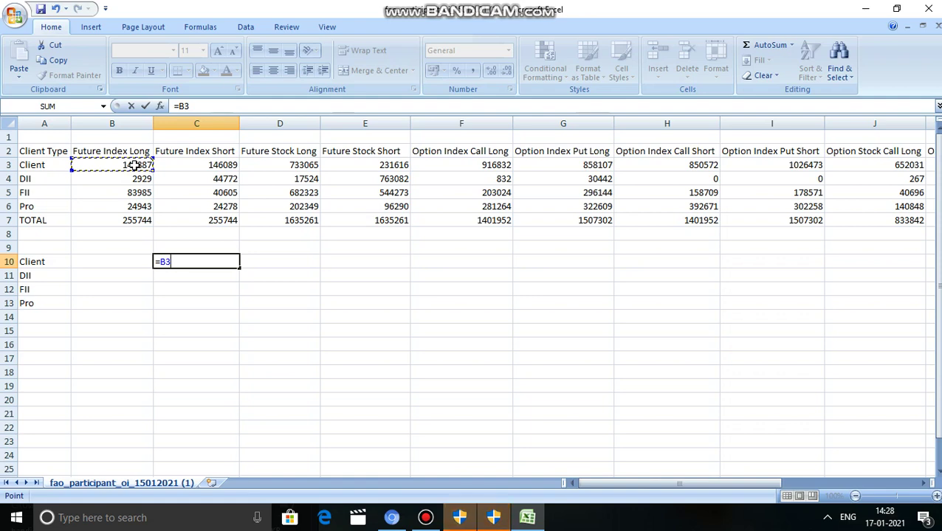
{"action": "left_click", "coordinate": [205, 165]}
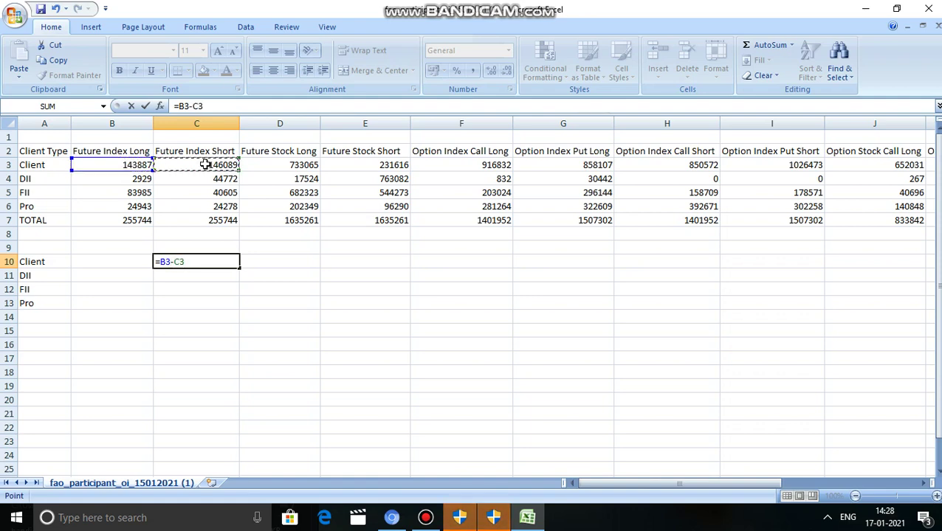
{"action": "key", "text": "Return"}
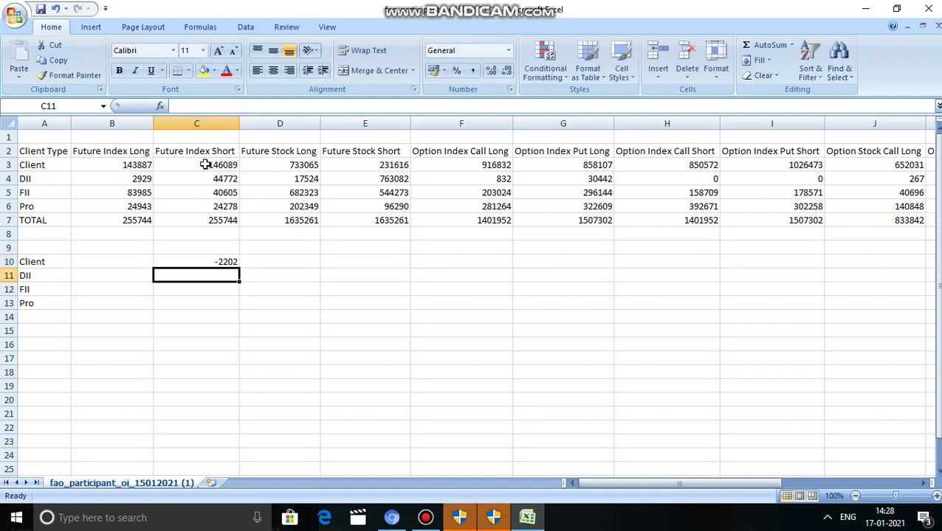
- Copy the net future index formula from C10 down to C13 for the DII, FII and Pro rows
{"action": "left_click", "coordinate": [228, 263]}
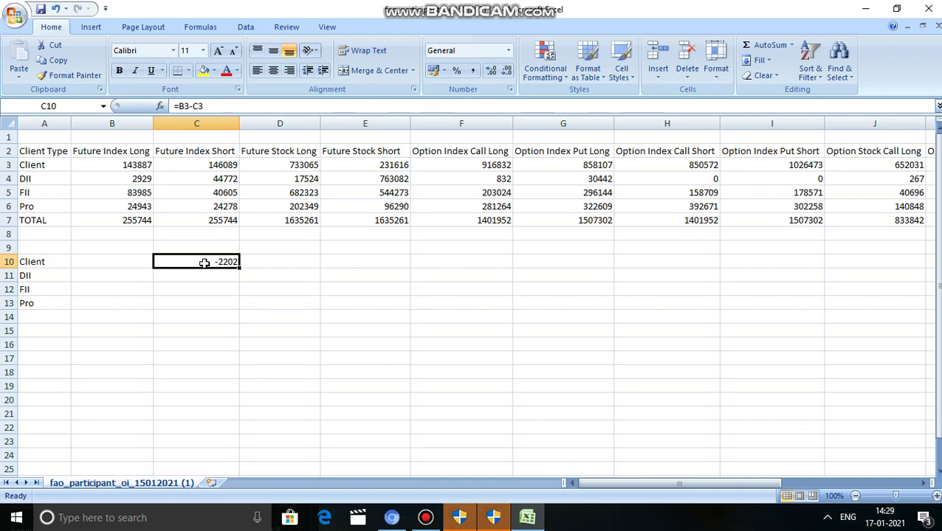
{"action": "key", "text": "ctrl+c"}
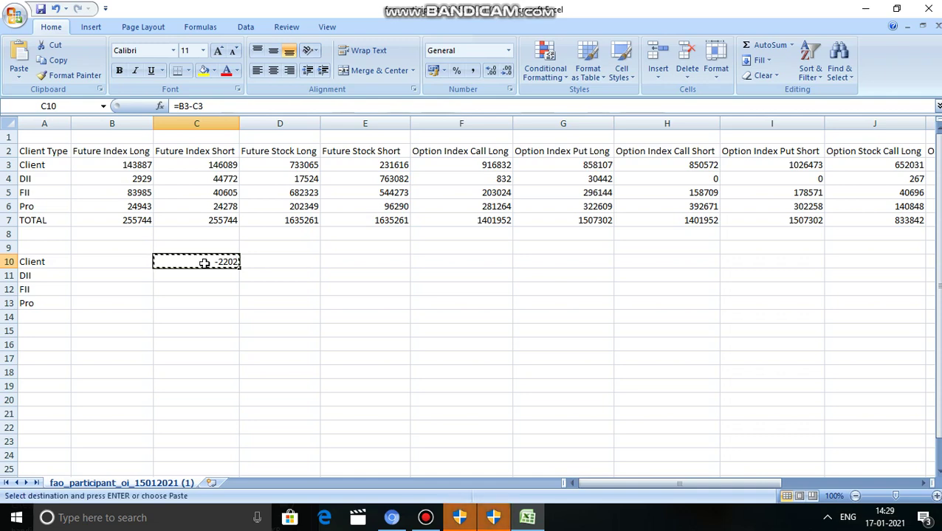
{"action": "key", "text": "shift+Down"}
{"action": "key", "text": "shift+Down"}
{"action": "key", "text": "shift+Down"}
{"action": "key", "text": "ctrl+v"}
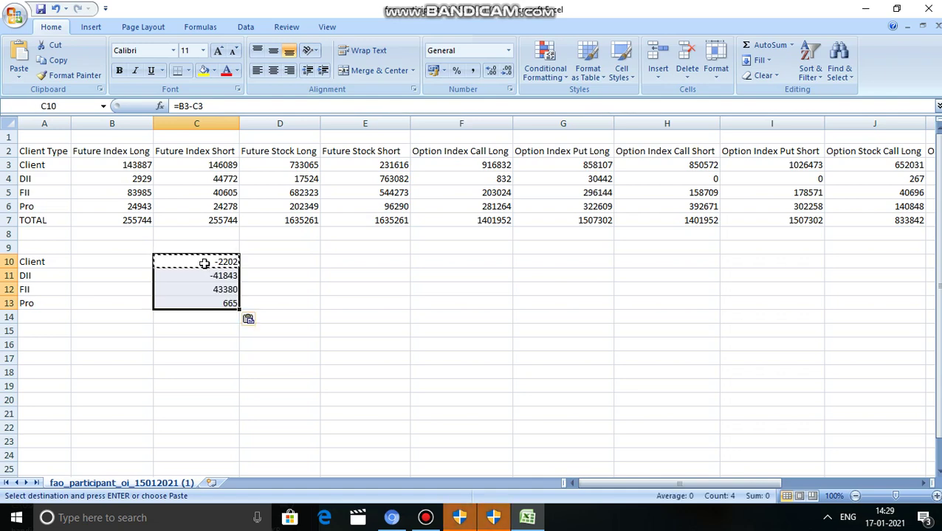
{"action": "left_click", "coordinate": [330, 331]}
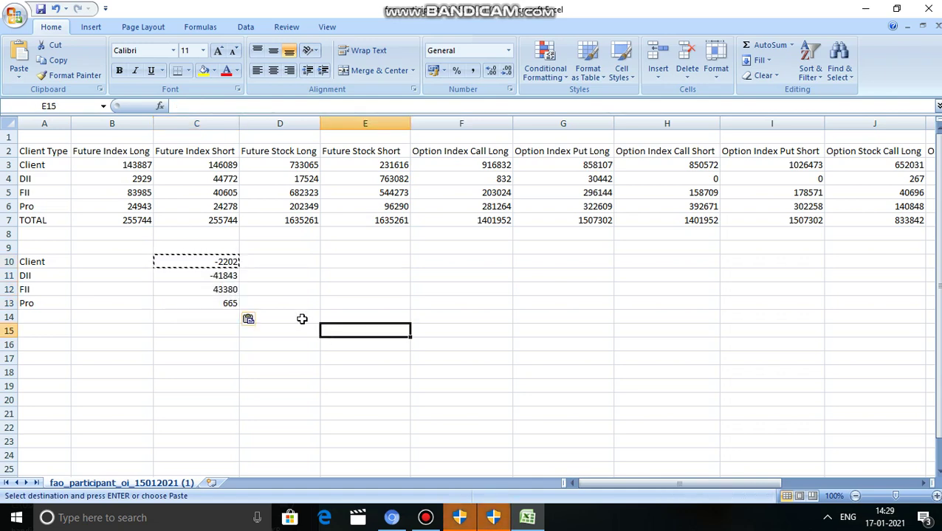
{"action": "left_click", "coordinate": [229, 290]}
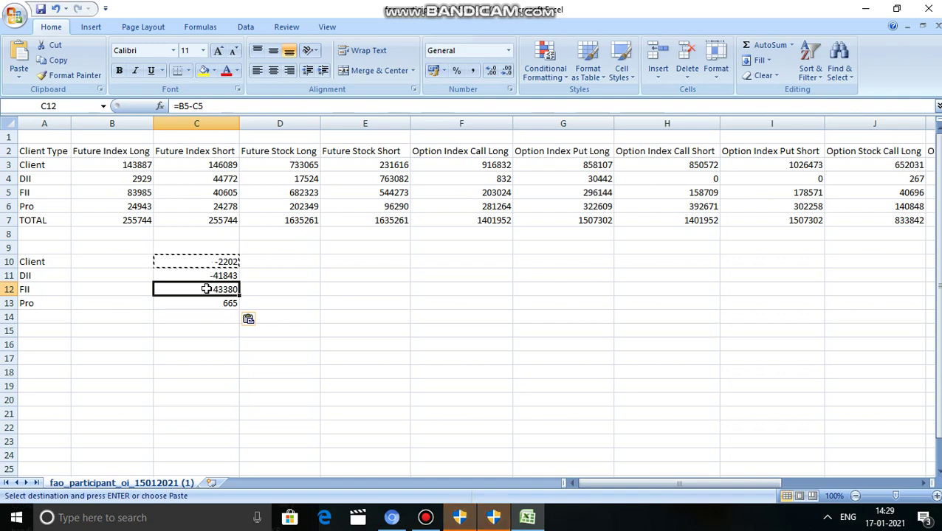
{"action": "left_click", "coordinate": [370, 261]}
{"action": "key", "text": "ctrl+v"}
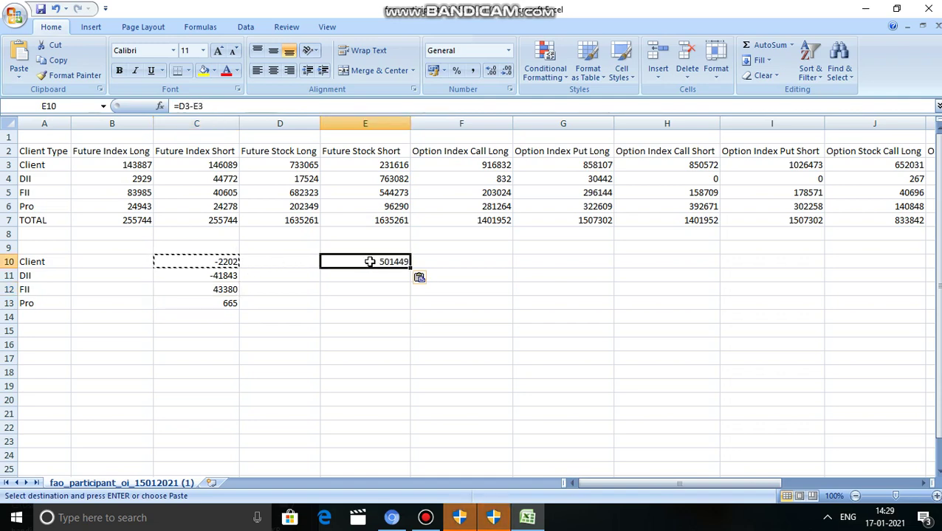
{"action": "key", "text": "Delete"}
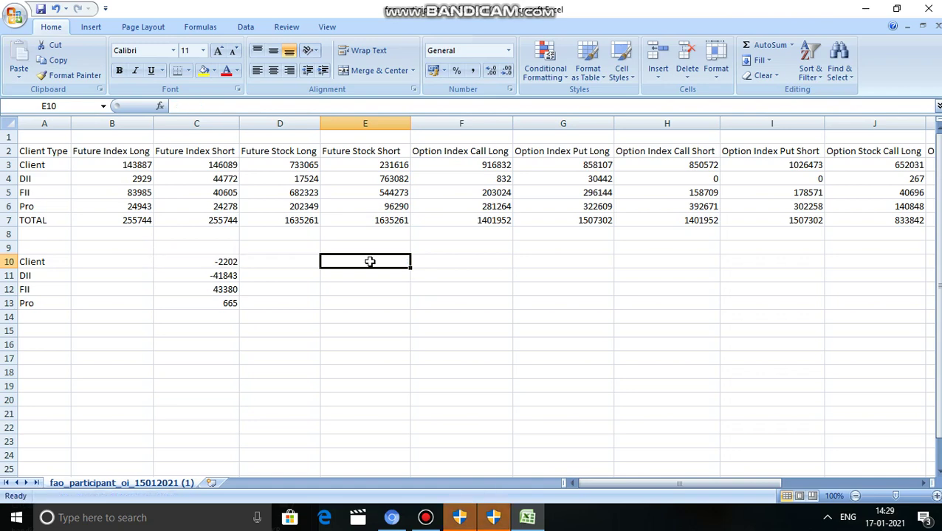
- Copy the net formulas from C10:C13 to E10:E13 to calculate future stock long minus short for each client type
{"action": "left_click", "coordinate": [379, 372]}
{"action": "left_click_drag", "start_coordinate": [227, 262], "coordinate": [227, 297]}
{"action": "key", "text": "ctrl+c"}
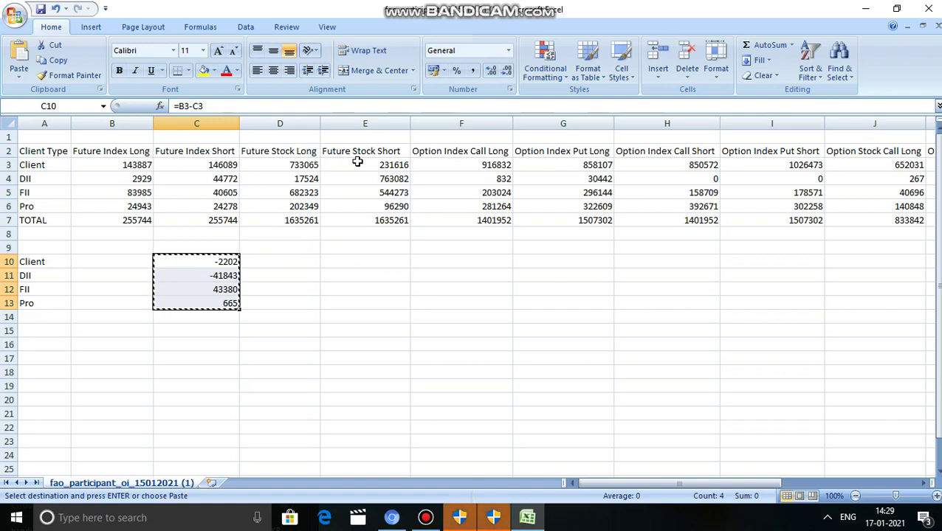
{"action": "left_click", "coordinate": [383, 260]}
{"action": "key", "text": "ctrl+v"}
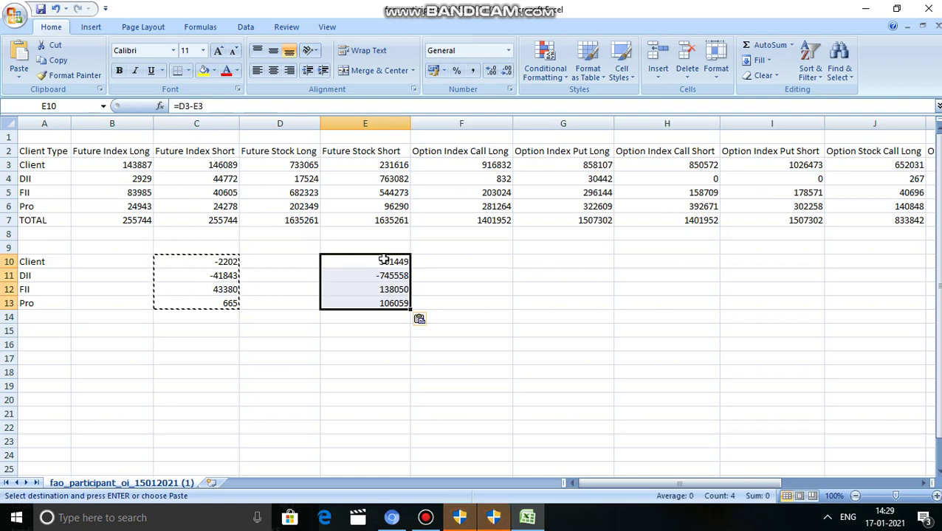
{"action": "left_click", "coordinate": [396, 345]}
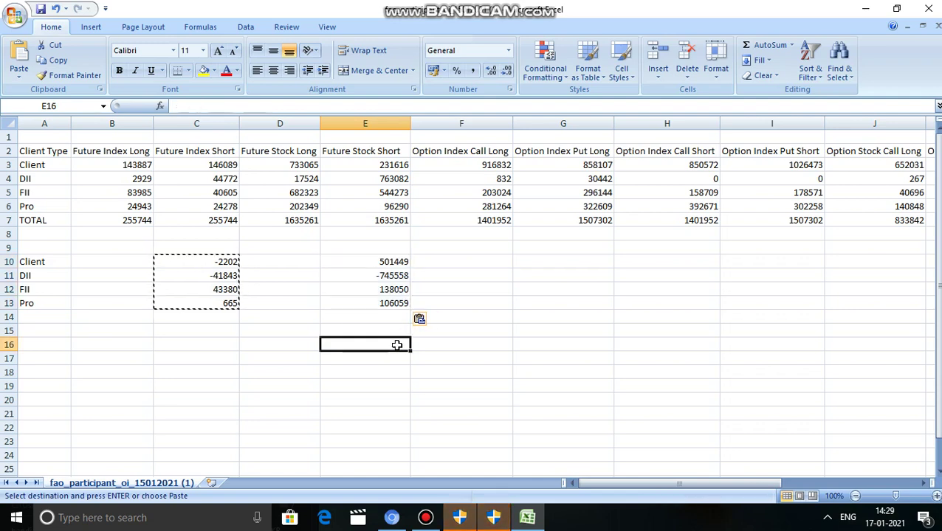
{"action": "left_click", "coordinate": [389, 262]}
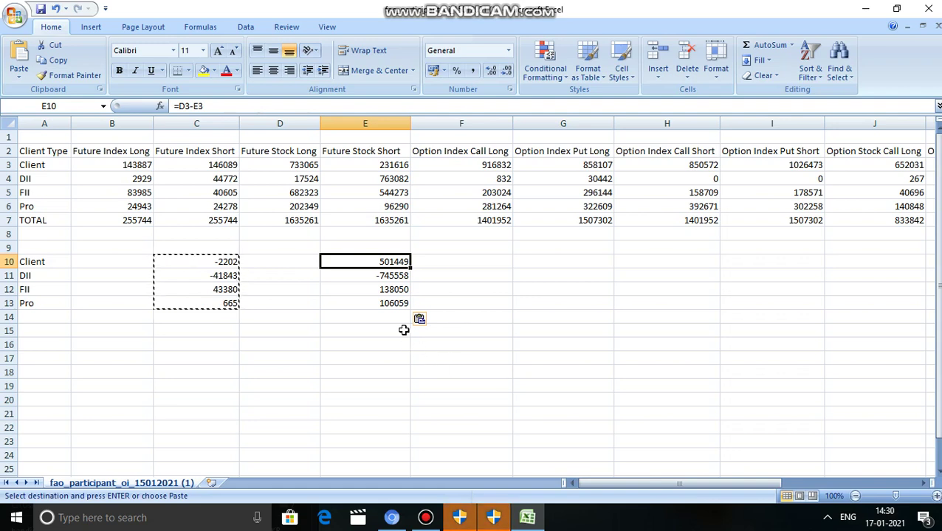
{"action": "left_click", "coordinate": [395, 290]}
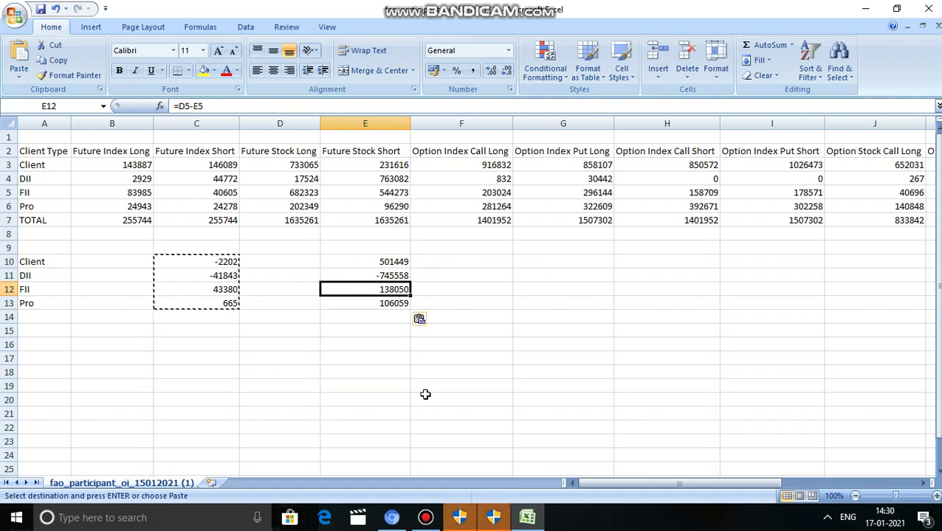
- Paste the copied net formulas into G10:G13 to calculate option index call long minus put long for each client type
{"action": "left_click", "coordinate": [499, 149]}
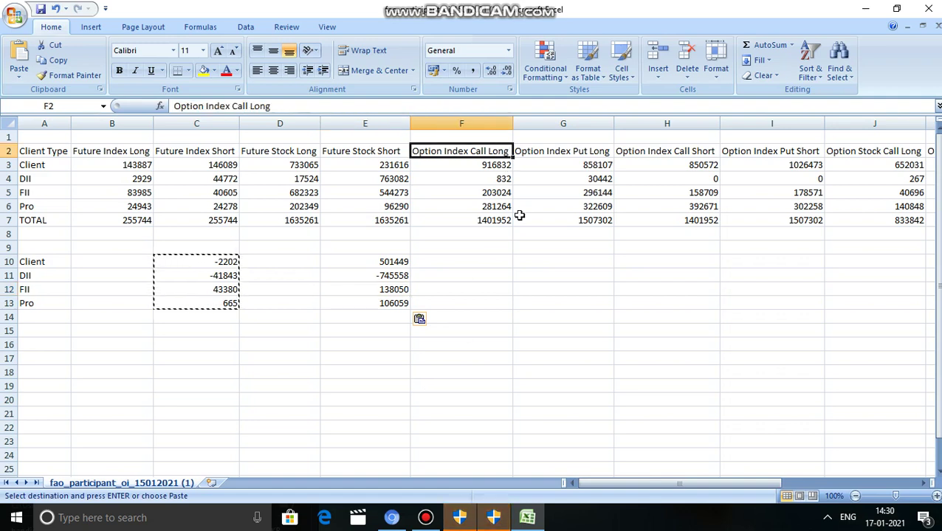
{"action": "key", "text": "Right"}
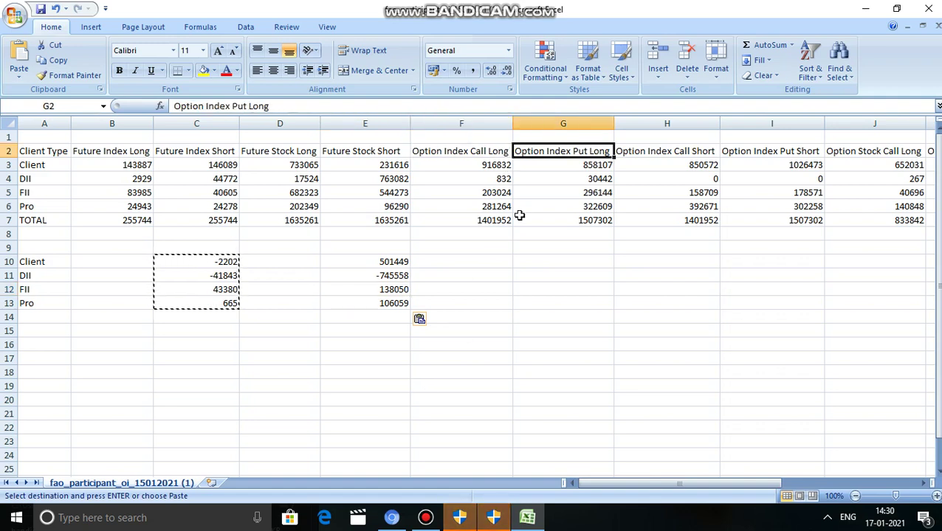
{"action": "key", "text": "Down"}
{"action": "key", "text": "Down"}
{"action": "key", "text": "Down"}
{"action": "key", "text": "Down"}
{"action": "key", "text": "Down"}
{"action": "key", "text": "Down"}
{"action": "key", "text": "Down"}
{"action": "key", "text": "Down"}
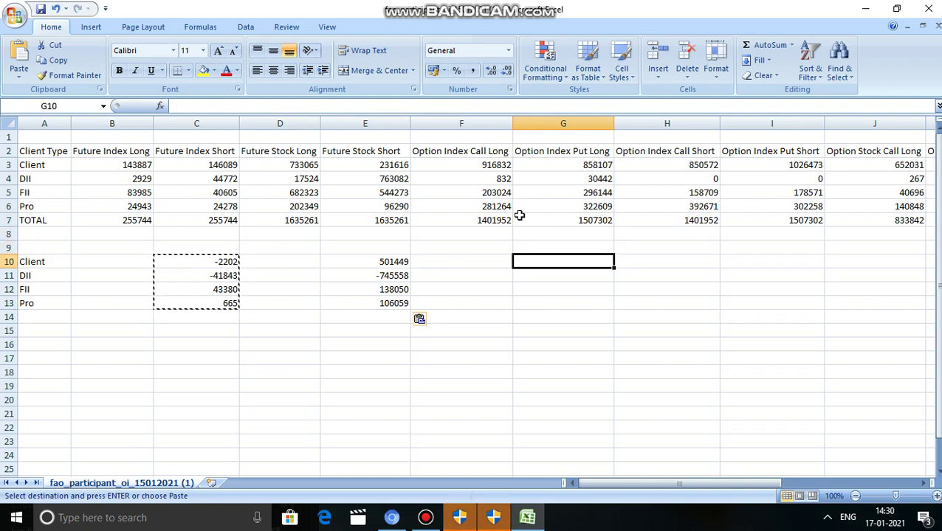
{"action": "key", "text": "ctrl+v"}
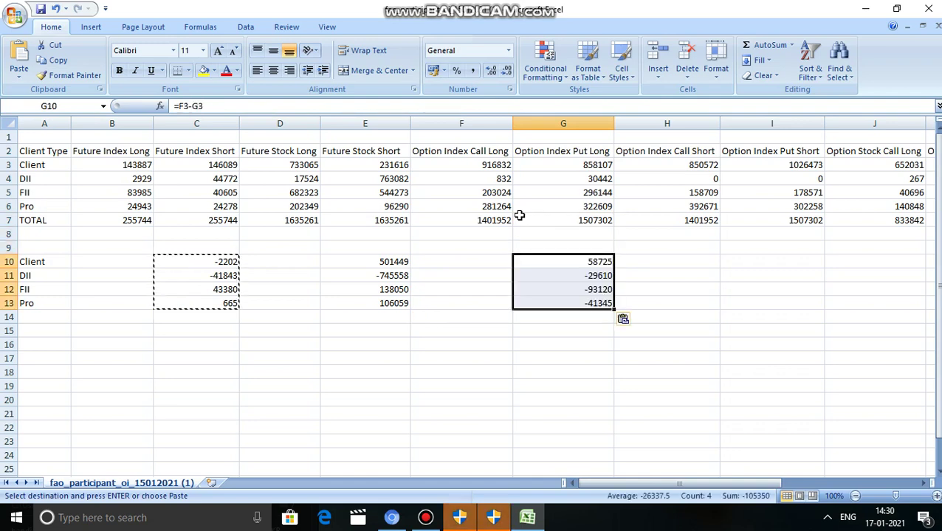
{"action": "left_click", "coordinate": [590, 264]}
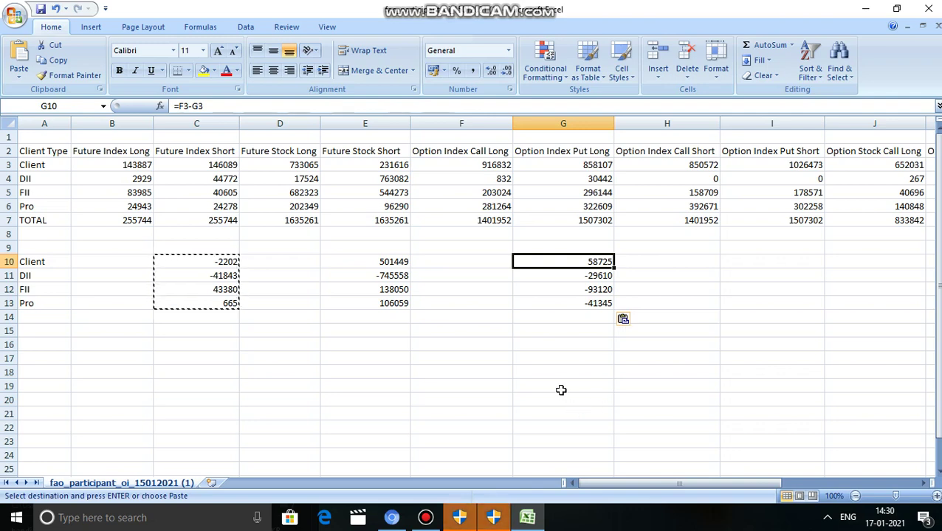
{"action": "left_click", "coordinate": [599, 289]}
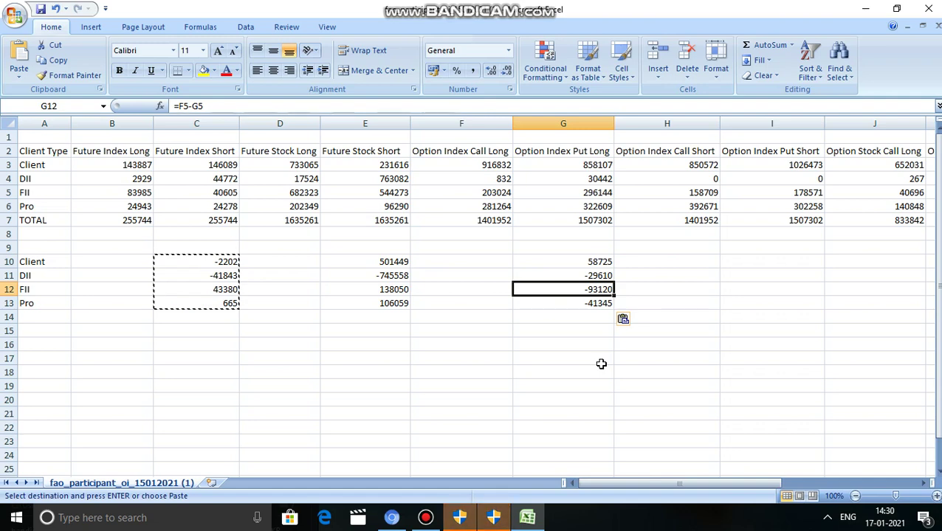
- Enter the formula =I3-H3 in I10 to calculate option index put short minus call short for Client
{"action": "key", "text": "Down"}
{"action": "key", "text": "Up"}
{"action": "key", "text": "Up"}
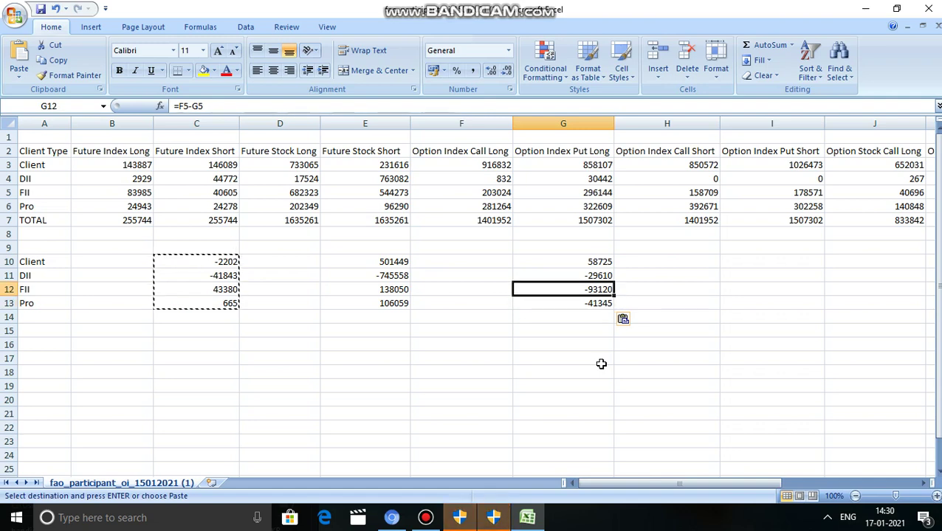
{"action": "key", "text": "Up"}
{"action": "key", "text": "Right"}
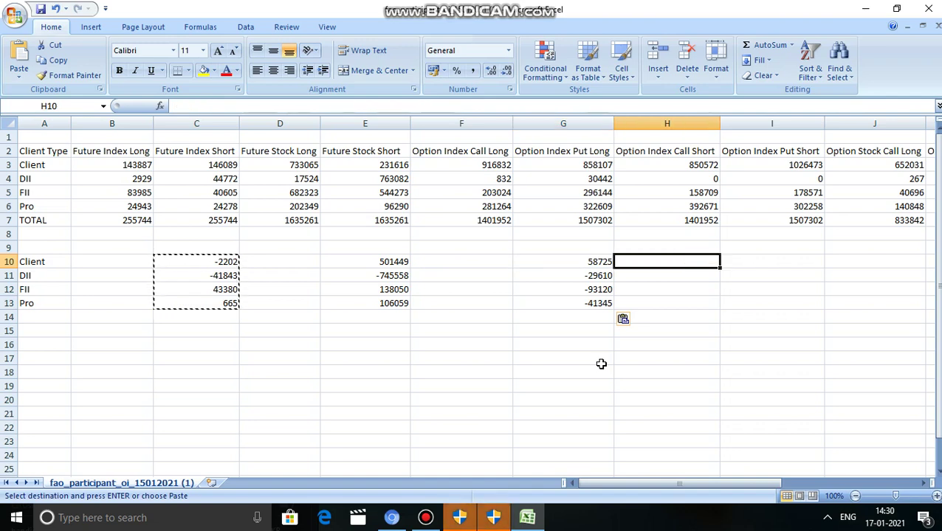
{"action": "left_click", "coordinate": [688, 153]}
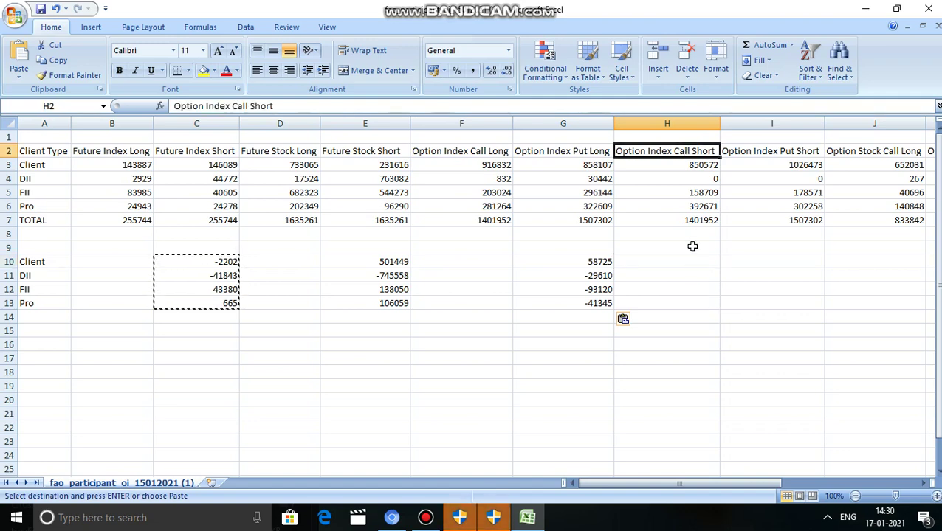
{"action": "left_click", "coordinate": [754, 150]}
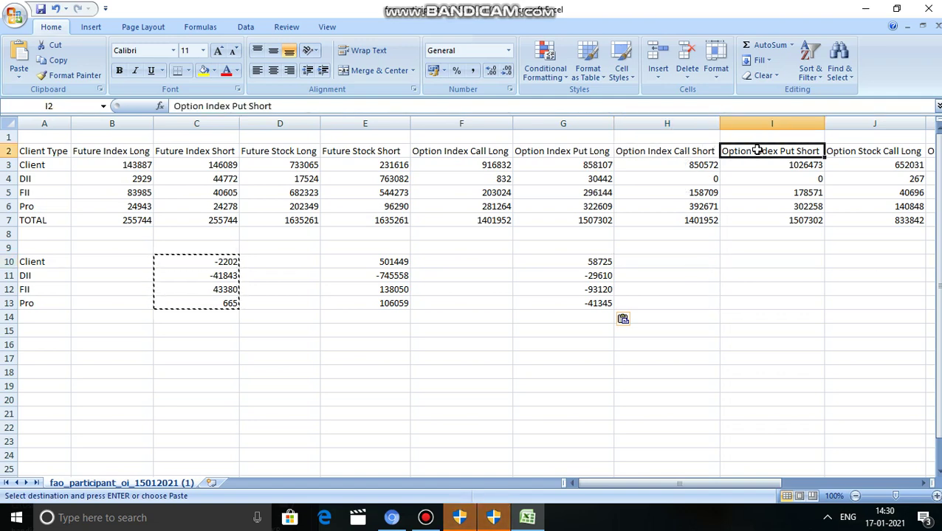
{"action": "left_click", "coordinate": [783, 258]}
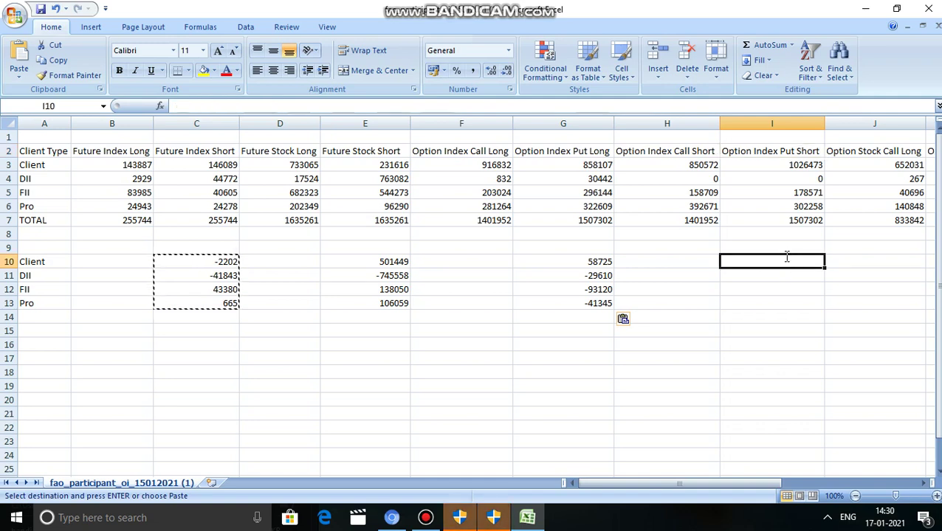
{"action": "type", "text": "="}
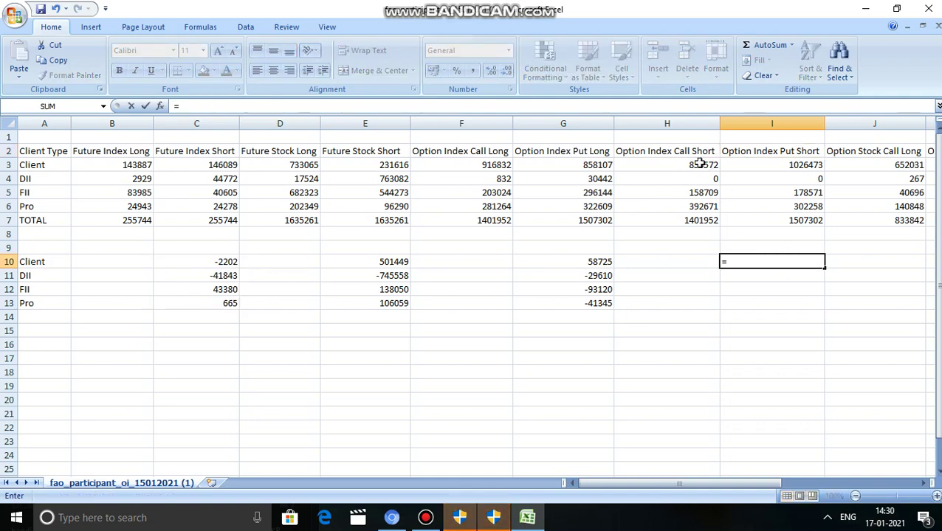
{"action": "left_click", "coordinate": [768, 164]}
{"action": "type", "text": "-"}
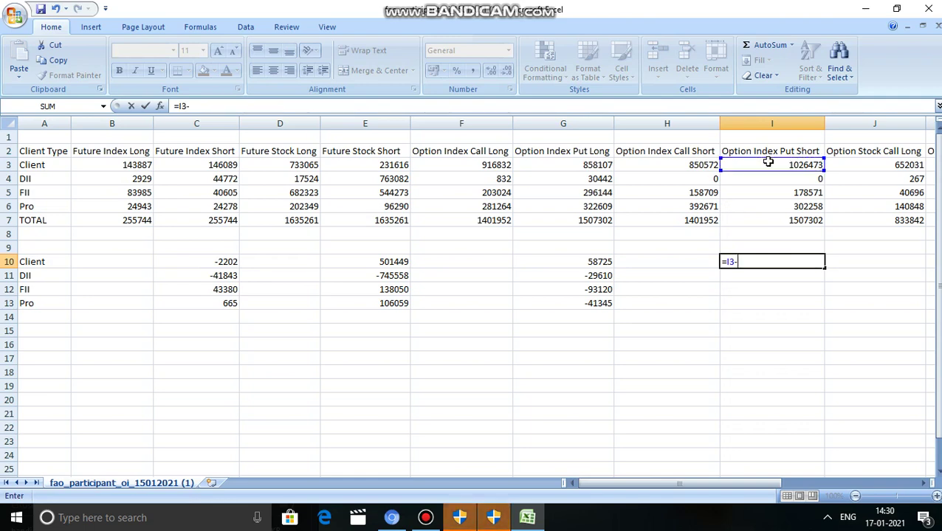
{"action": "left_click", "coordinate": [703, 165]}
{"action": "key", "text": "Return"}
{"action": "key", "text": "Up"}
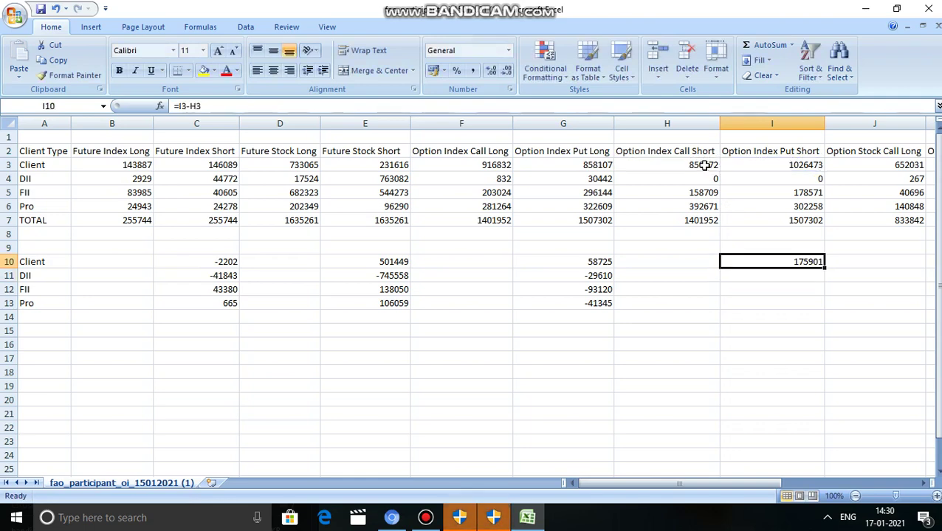
- Copy the option index short formula from I10 down to I13 for the DII, FII and Pro rows
{"action": "key", "text": "ctrl+c"}
{"action": "key", "text": "shift+Down"}
{"action": "key", "text": "shift+Down"}
{"action": "key", "text": "shift+Down"}
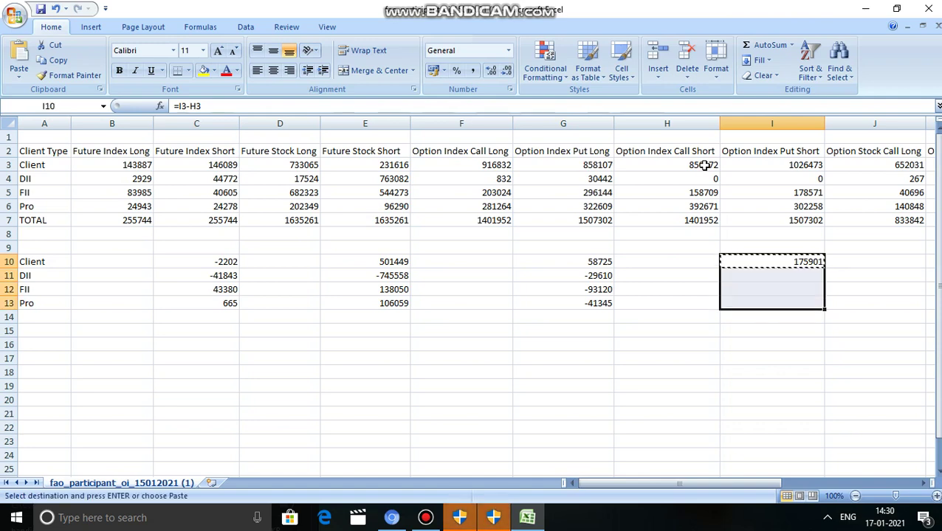
{"action": "key", "text": "ctrl+v"}
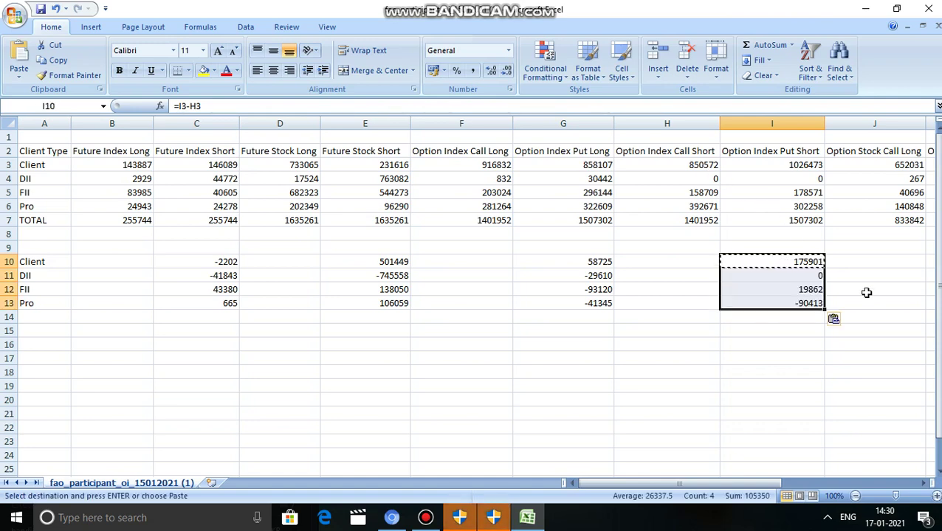
{"action": "left_click", "coordinate": [863, 291]}
{"action": "left_click", "coordinate": [810, 264]}
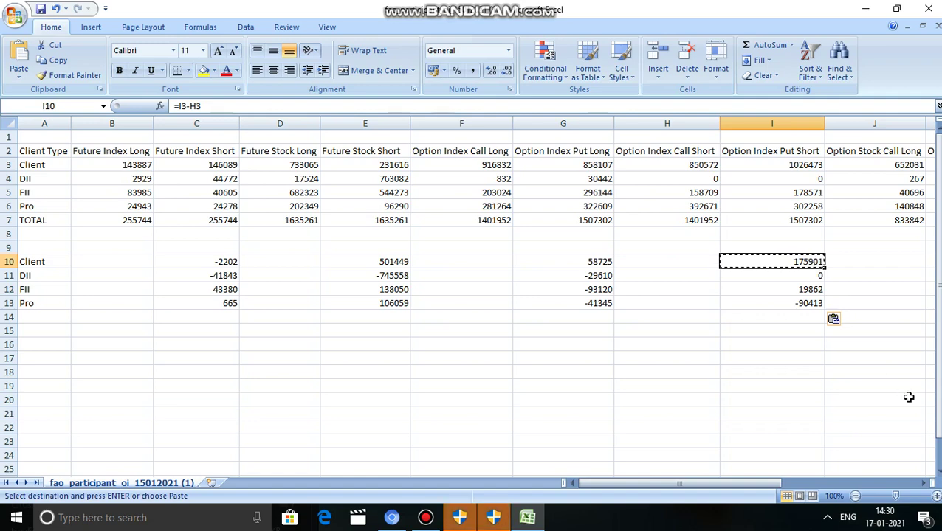
{"action": "left_click", "coordinate": [810, 290]}
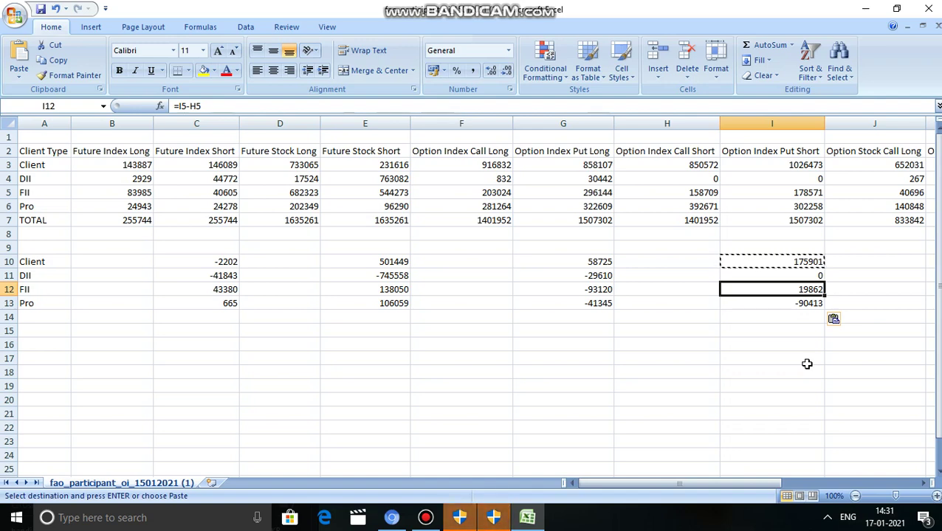
- Copy the formulas from G10:G12 to the cells starting at K10 under Option Stock Put Long
{"action": "key", "text": "Up"}
{"action": "key", "text": "Up"}
{"action": "key", "text": "Right"}
{"action": "key", "text": "Right"}
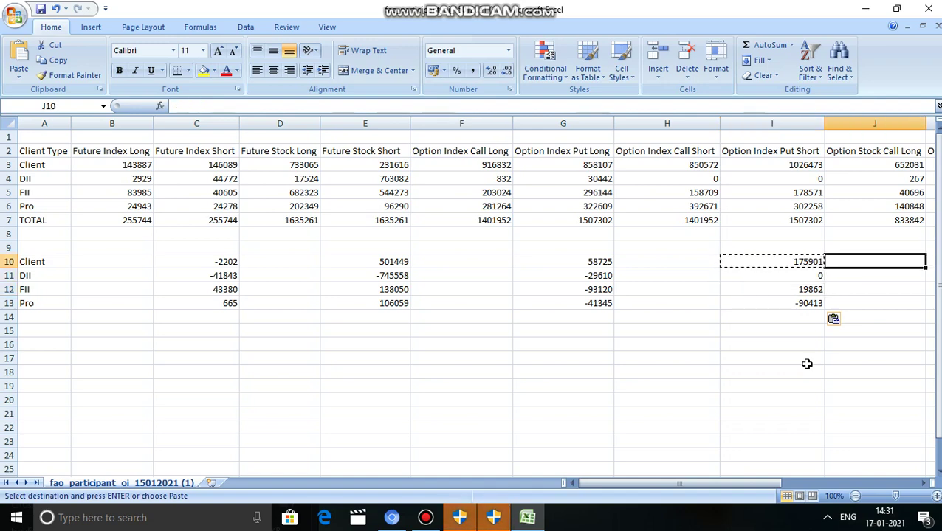
{"action": "key", "text": "Left"}
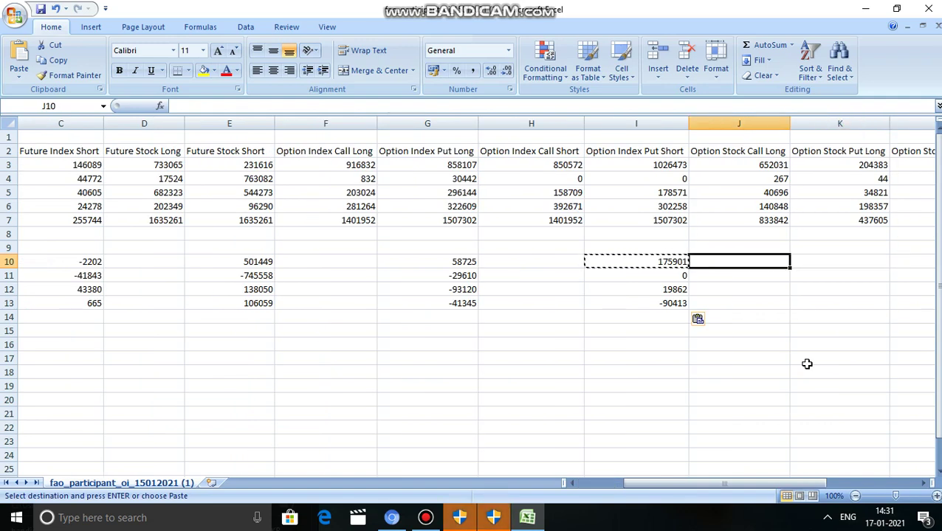
{"action": "key", "text": "Right"}
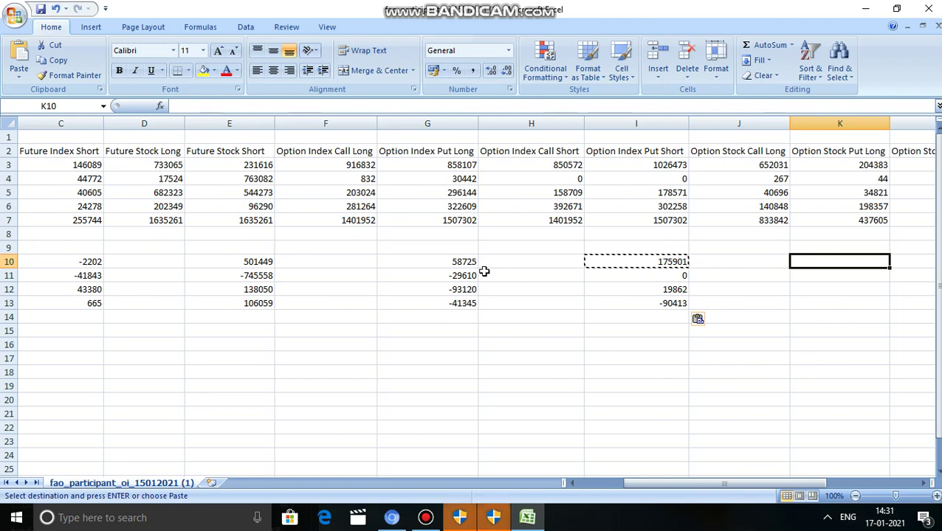
{"action": "left_click_drag", "start_coordinate": [467, 262], "coordinate": [467, 293]}
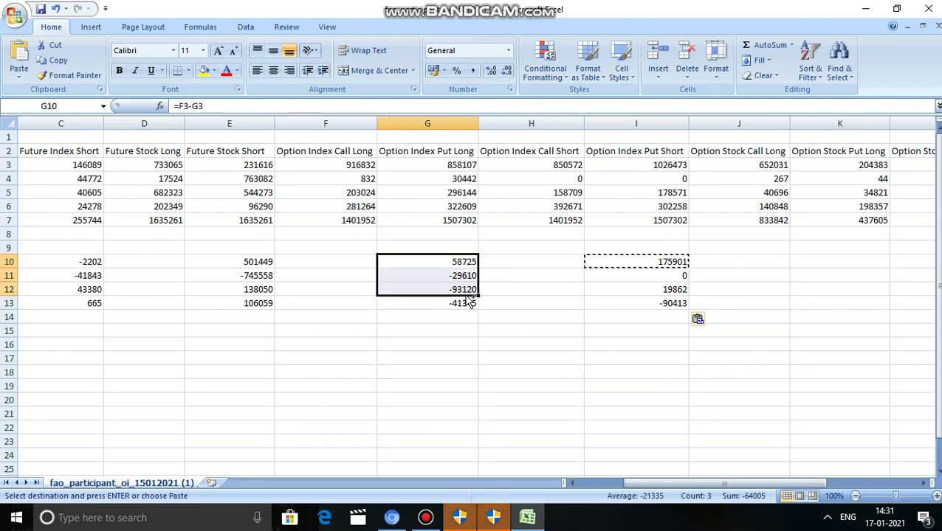
{"action": "key", "text": "ctrl+c"}
{"action": "left_click", "coordinate": [840, 261]}
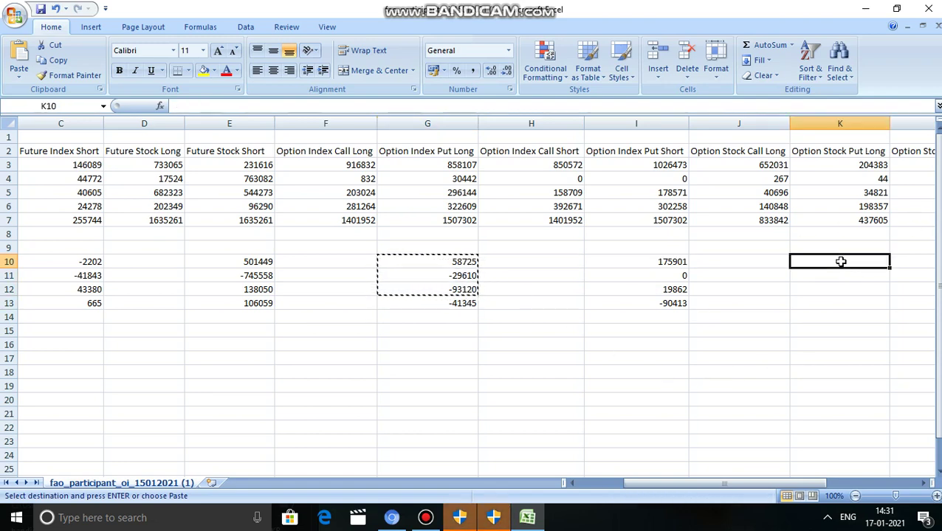
{"action": "key", "text": "ctrl+v"}
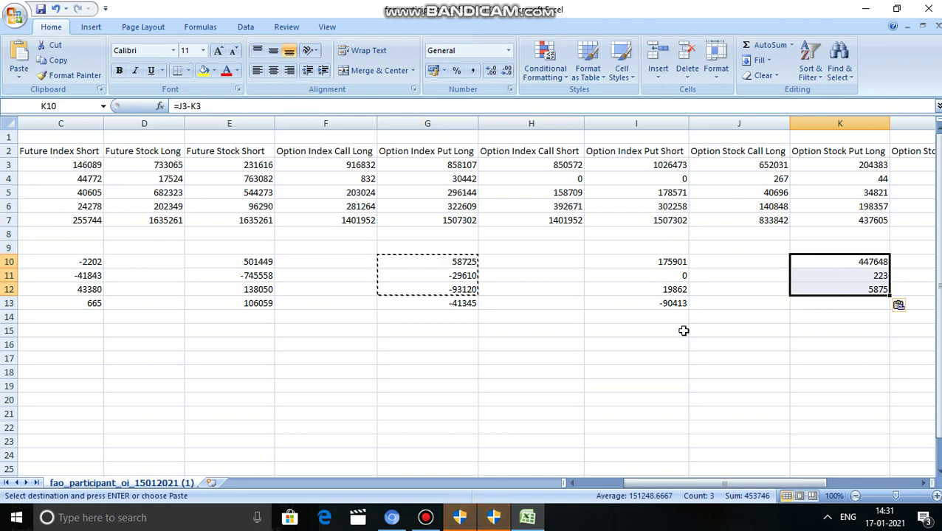
- Copy the formulas from G10:G13 to K10:K13 to calculate option stock call long minus put long for all four client types
{"action": "left_click_drag", "start_coordinate": [454, 263], "coordinate": [454, 303]}
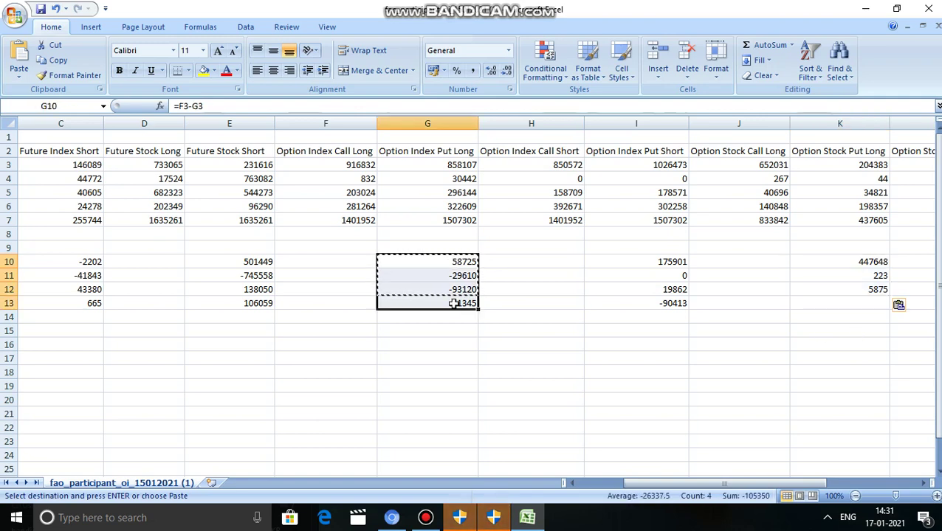
{"action": "key", "text": "ctrl+c"}
{"action": "left_click", "coordinate": [862, 262]}
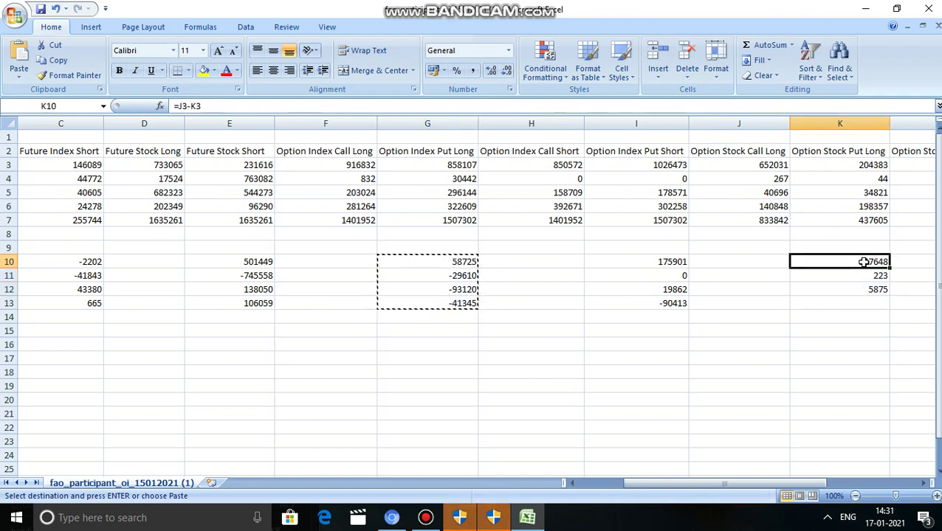
{"action": "key", "text": "ctrl+v"}
{"action": "left_click", "coordinate": [874, 359]}
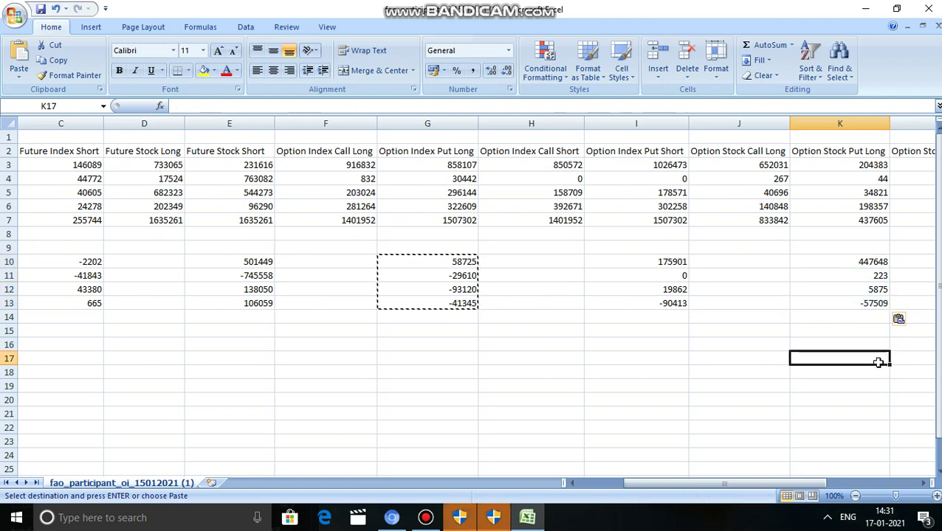
{"action": "left_click", "coordinate": [924, 483]}
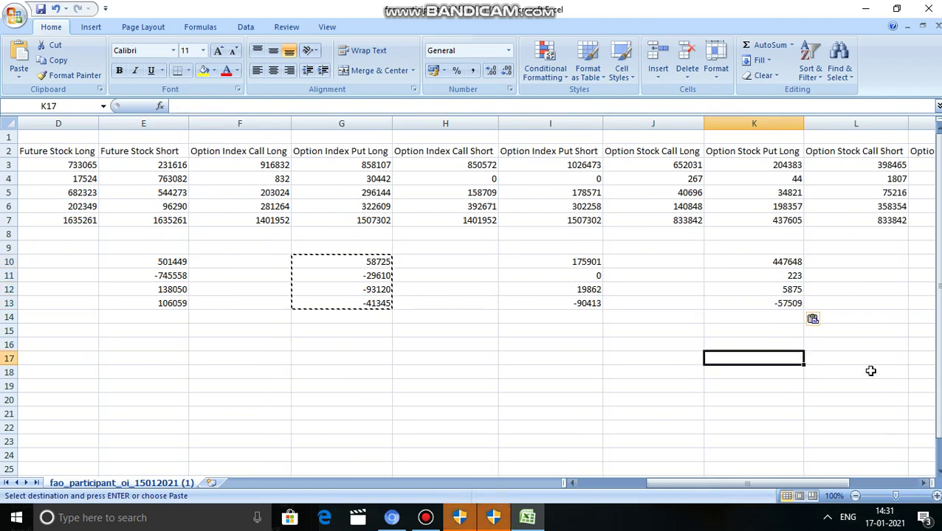
{"action": "left_click", "coordinate": [781, 262]}
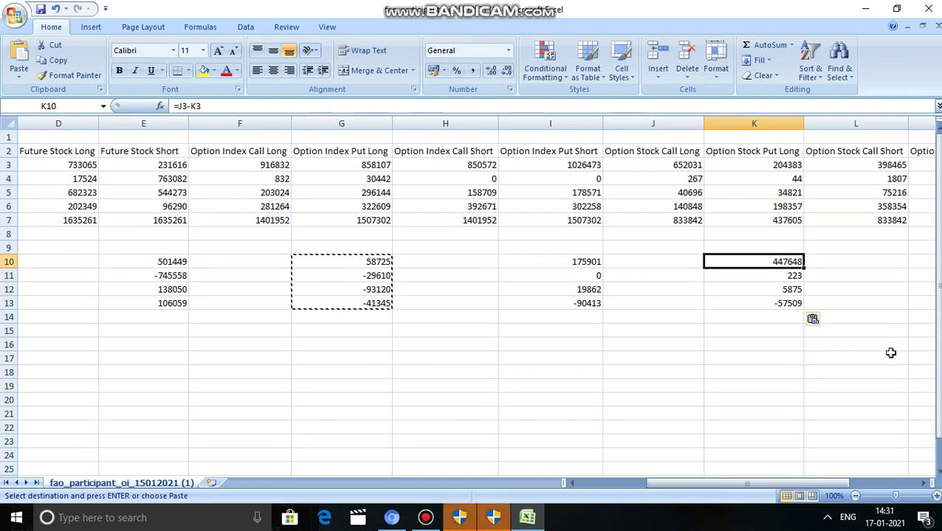
{"action": "left_click", "coordinate": [785, 287]}
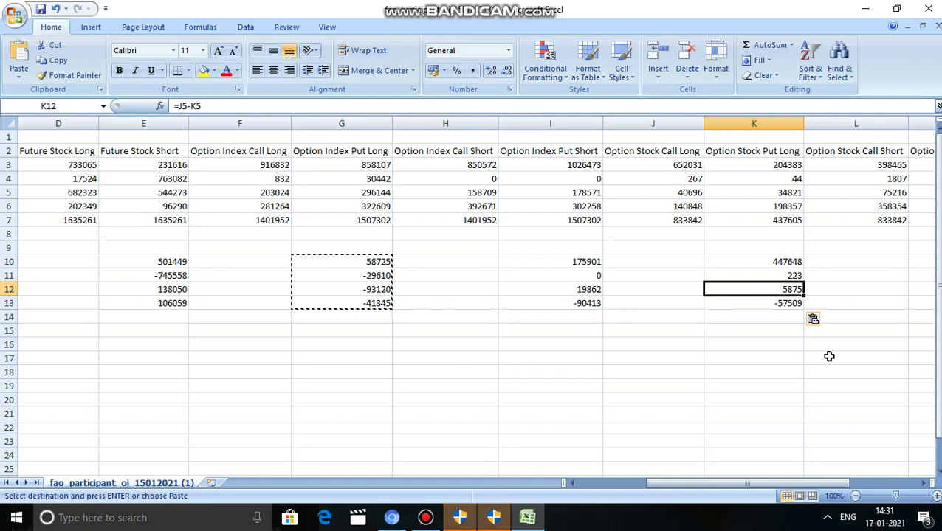
- Enter the formula =M3-L3 in M10 to calculate option stock put short minus call short for Client
{"action": "key", "text": "Right"}
{"action": "key", "text": "Right"}
{"action": "key", "text": "Right"}
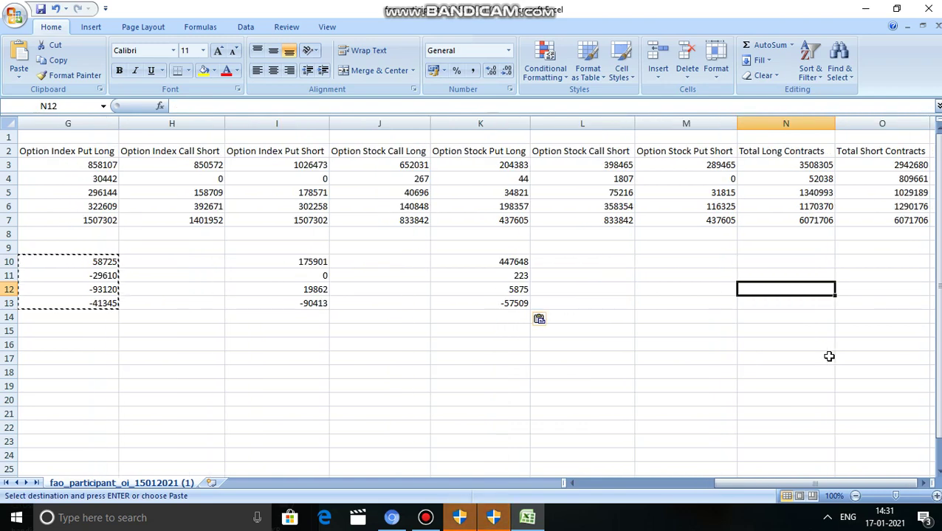
{"action": "key", "text": "Up"}
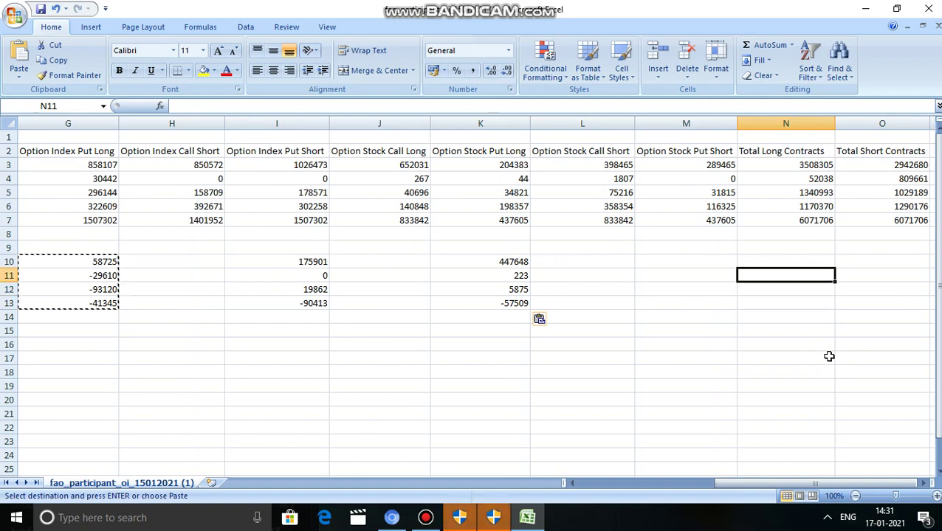
{"action": "left_click", "coordinate": [571, 150]}
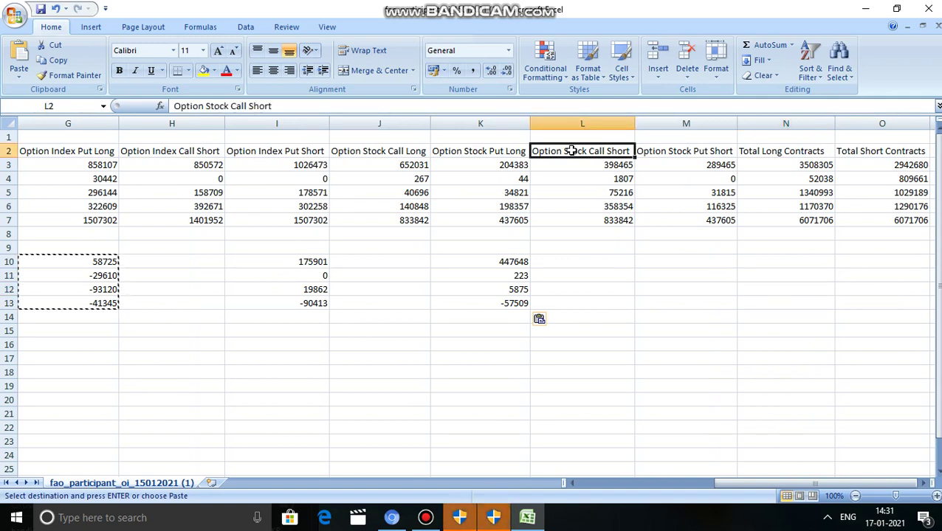
{"action": "left_click", "coordinate": [689, 150]}
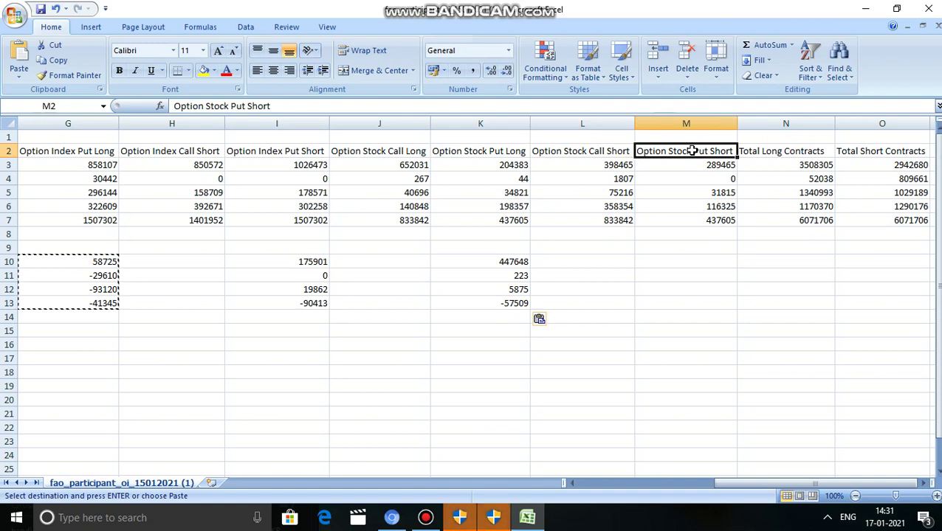
{"action": "left_click", "coordinate": [711, 262]}
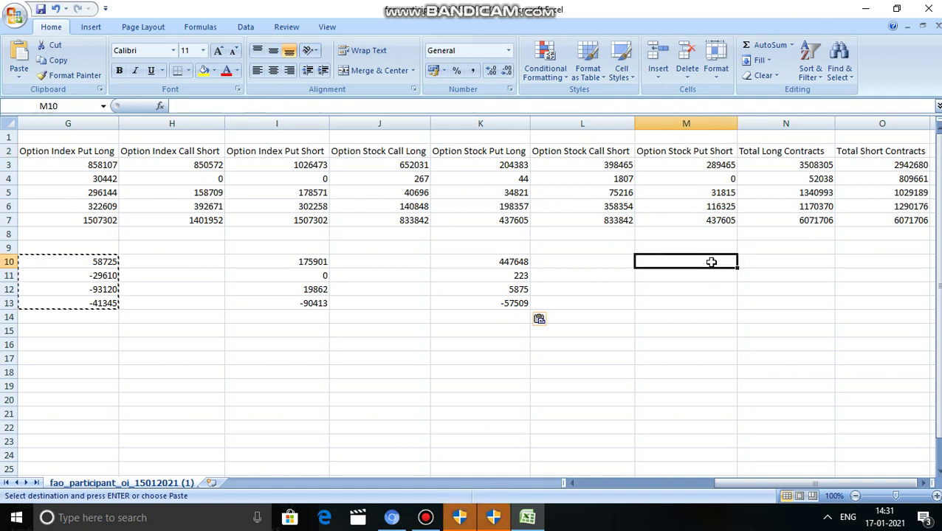
{"action": "type", "text": "="}
{"action": "left_click", "coordinate": [695, 164]}
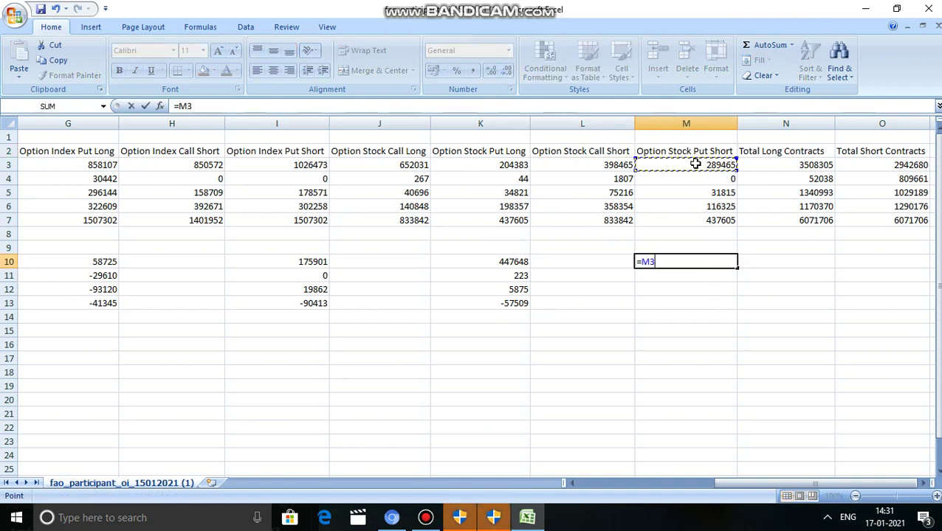
{"action": "type", "text": "-"}
{"action": "left_click", "coordinate": [622, 164]}
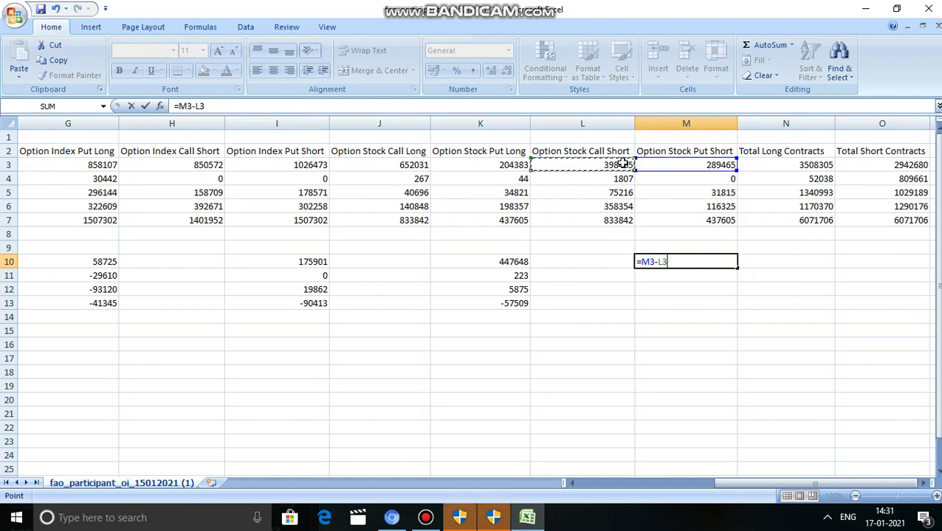
{"action": "key", "text": "Return"}
- Copy the option stock short formula from M10 down to M13 for the DII, FII and Pro rows
{"action": "key", "text": "Up"}
{"action": "key", "text": "ctrl+c"}
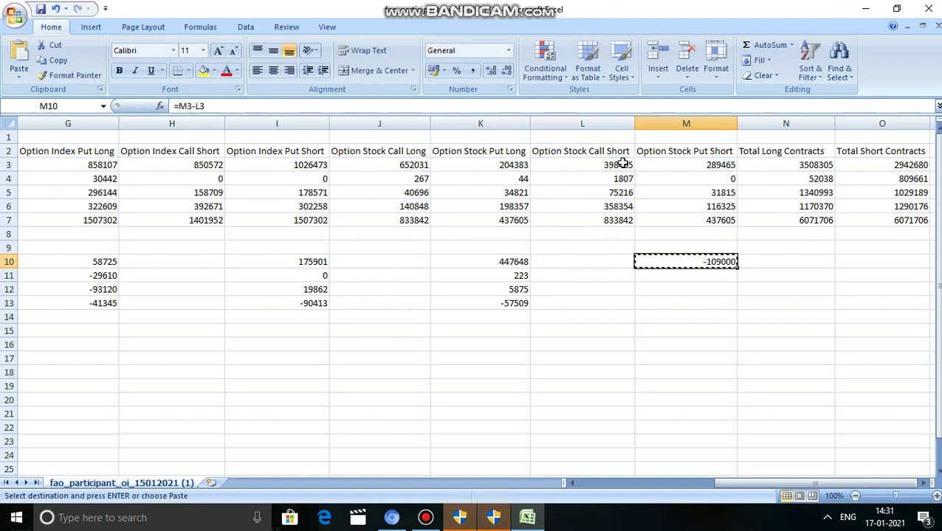
{"action": "key", "text": "shift+Down"}
{"action": "key", "text": "shift+Down"}
{"action": "key", "text": "shift+Down"}
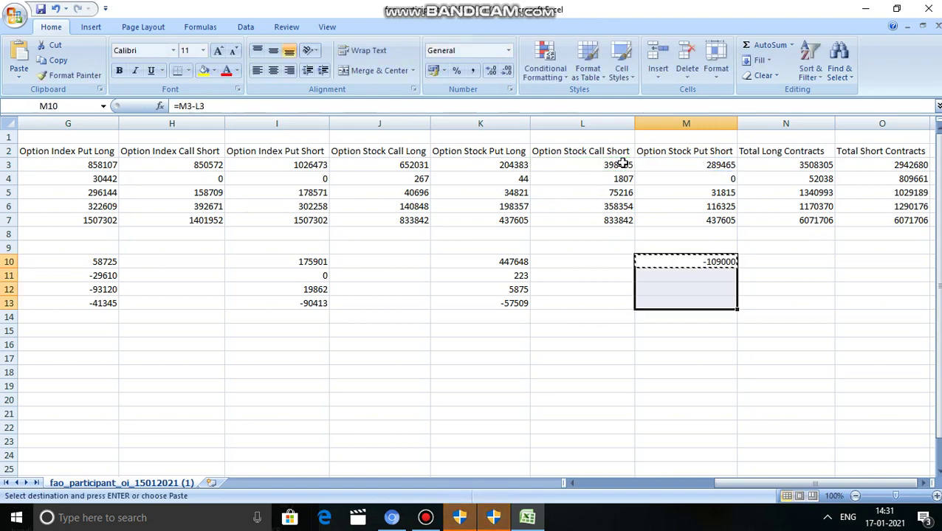
{"action": "key", "text": "ctrl+v"}
{"action": "left_click", "coordinate": [810, 313]}
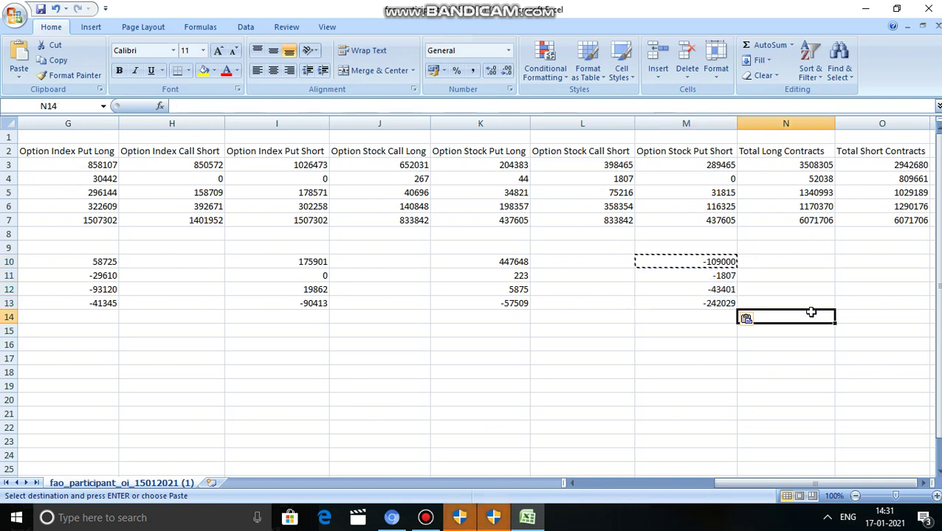
- Review the option stock short differences in M10:M13 and compare the Client and FII net future index positions in C10 and C12
{"action": "left_click", "coordinate": [706, 266]}
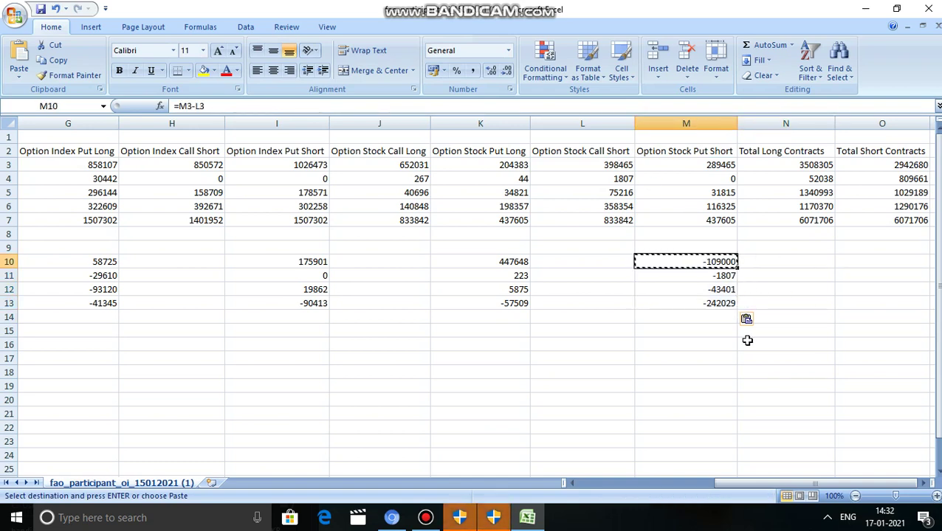
{"action": "left_click", "coordinate": [703, 289]}
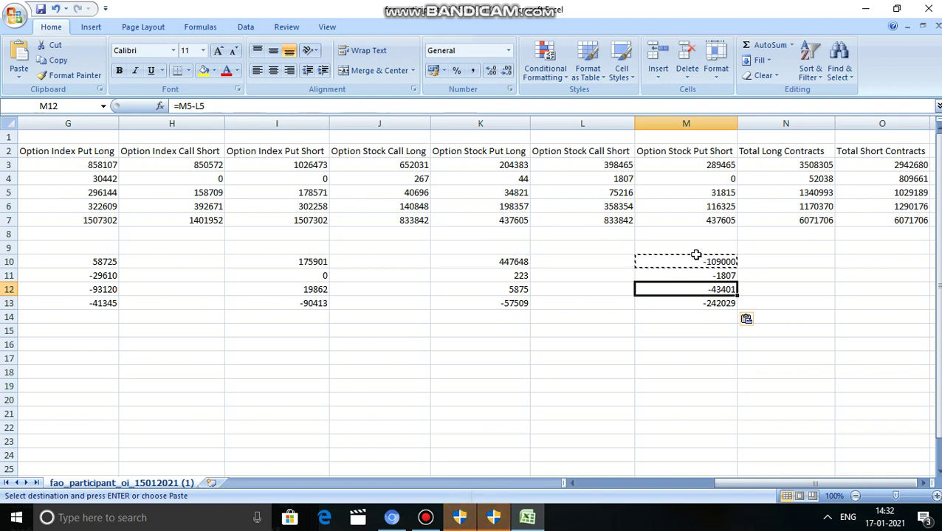
{"action": "left_click_drag", "start_coordinate": [695, 254], "coordinate": [704, 304]}
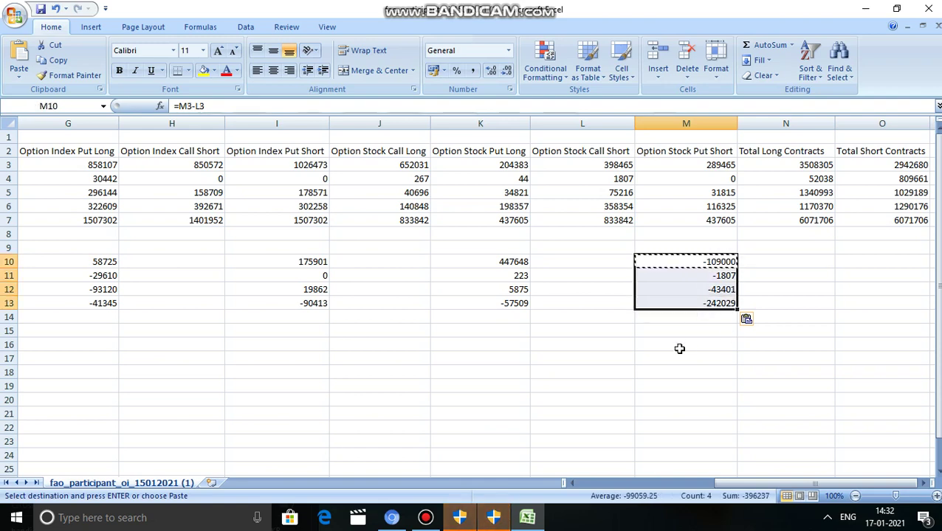
{"action": "left_click", "coordinate": [678, 349]}
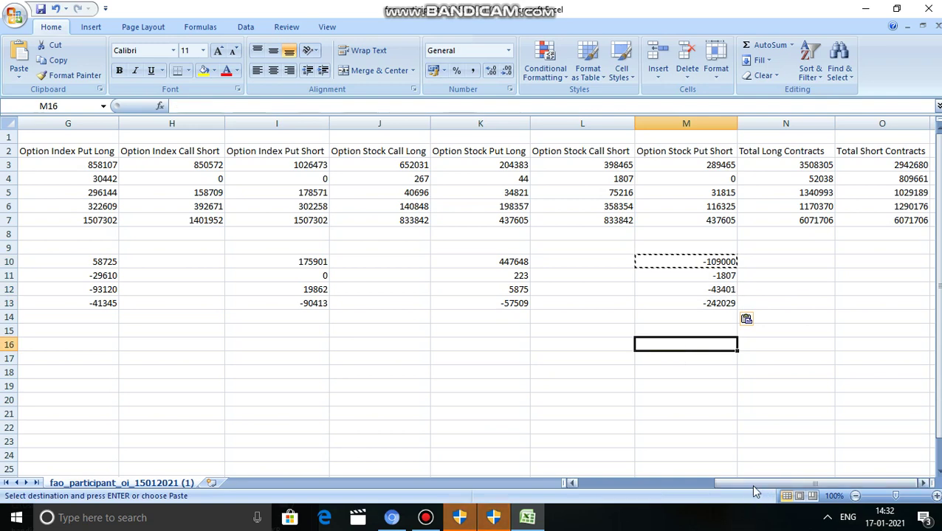
{"action": "left_click_drag", "start_coordinate": [751, 481], "coordinate": [606, 487]}
{"action": "left_click", "coordinate": [435, 358]}
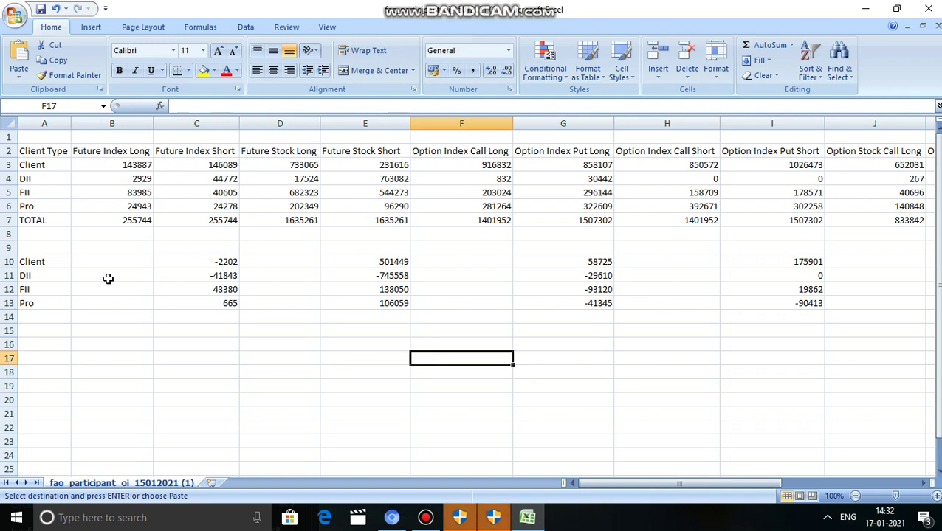
{"action": "left_click", "coordinate": [46, 260]}
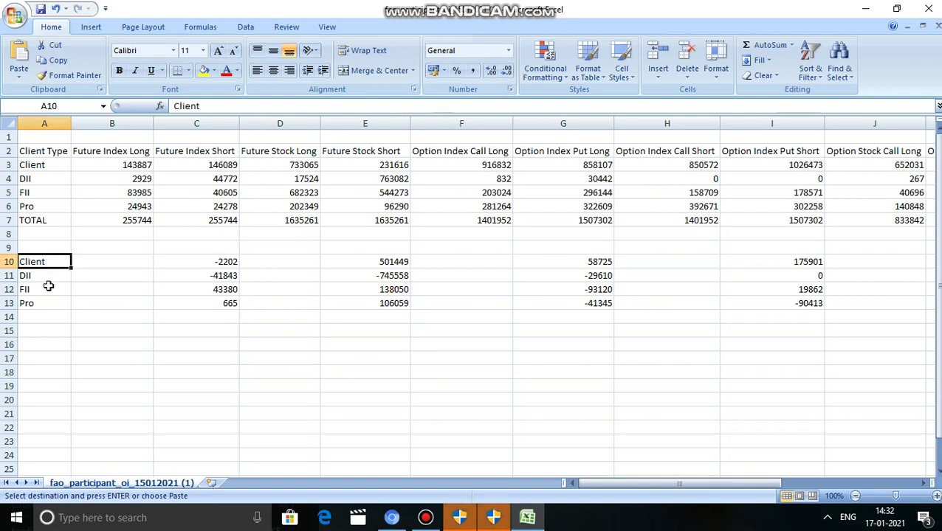
{"action": "left_click", "coordinate": [48, 288]}
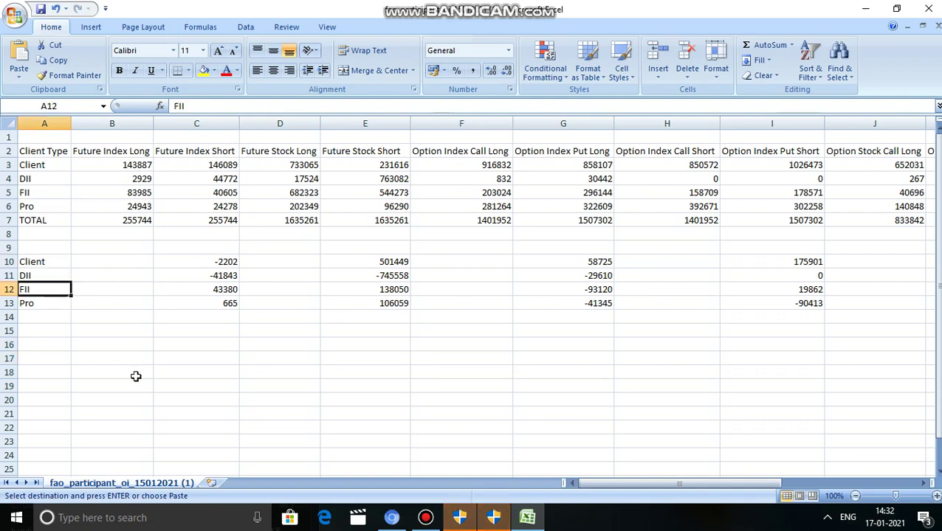
{"action": "left_click", "coordinate": [171, 399]}
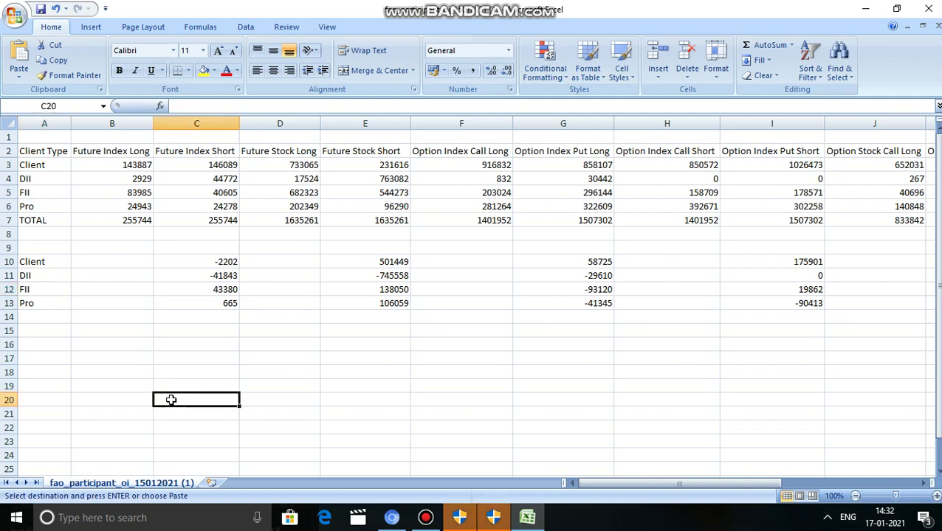
{"action": "left_click", "coordinate": [46, 256]}
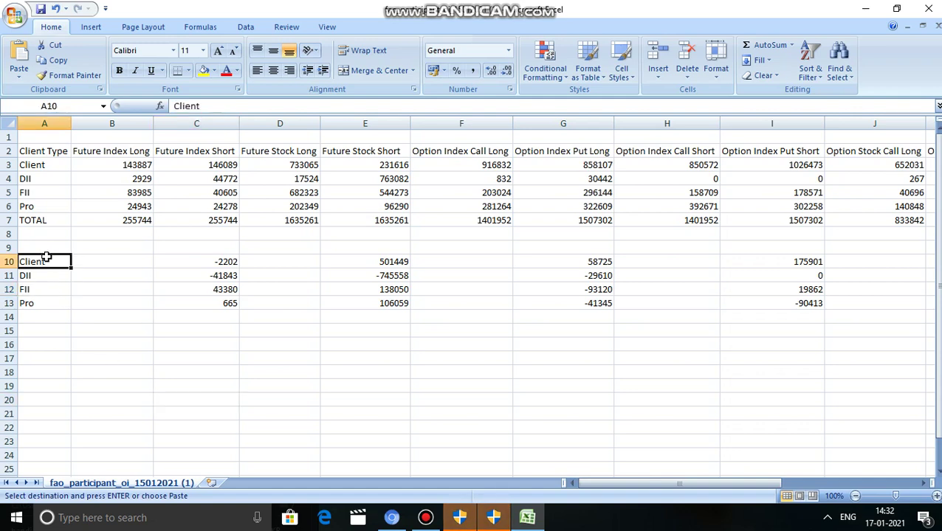
{"action": "left_click", "coordinate": [46, 291]}
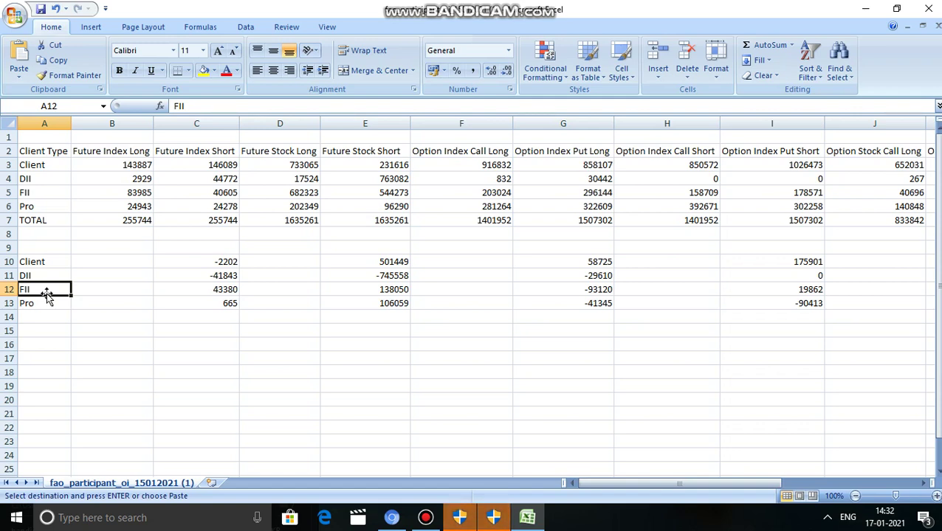
{"action": "left_click", "coordinate": [195, 264]}
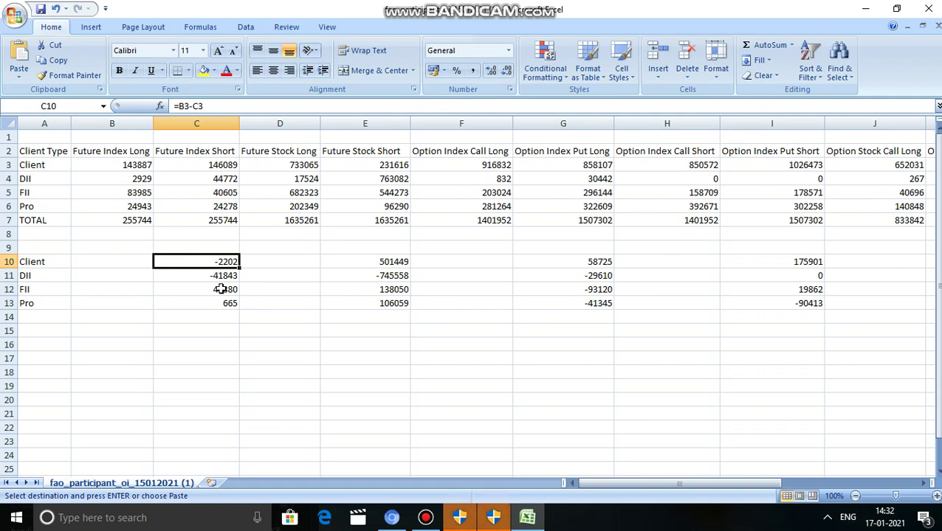
{"action": "left_click", "coordinate": [220, 289]}
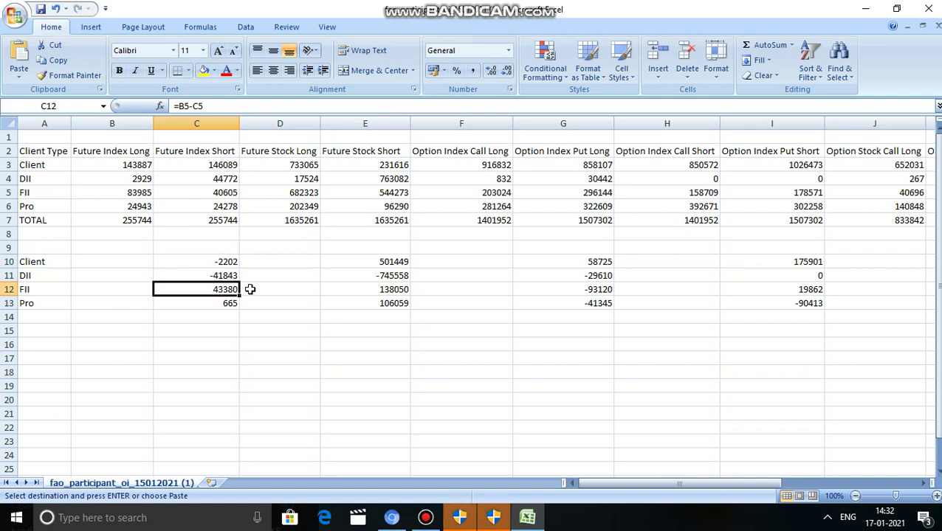
- Examine the Client row's net futures and options positions across row 10, from future index to option stock
{"action": "left_click", "coordinate": [397, 263]}
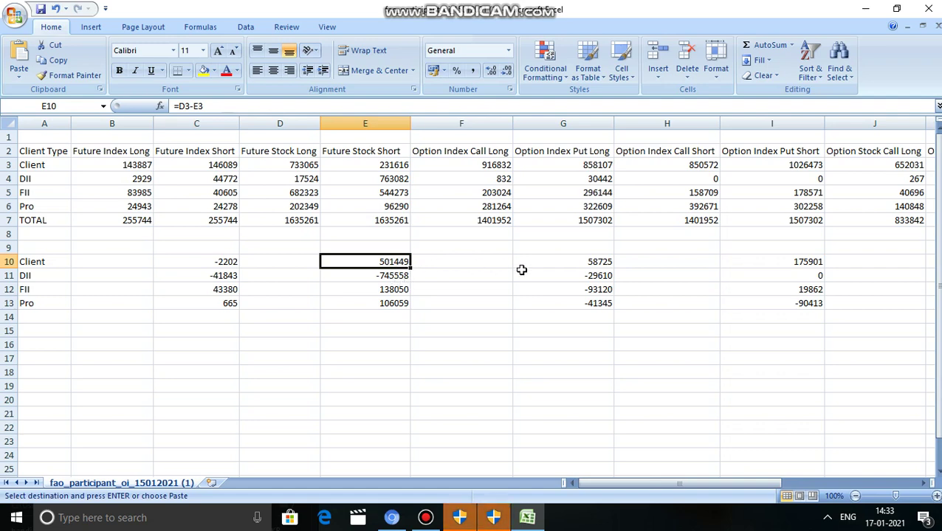
{"action": "key", "text": "Right"}
{"action": "key", "text": "Right"}
{"action": "key", "text": "Left"}
{"action": "key", "text": "Left"}
{"action": "key", "text": "Left"}
{"action": "key", "text": "Left"}
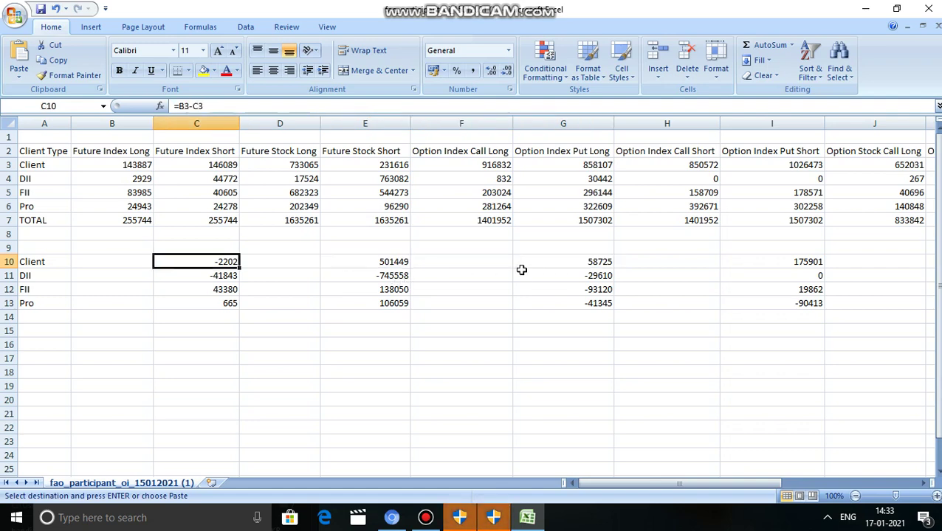
{"action": "key", "text": "Right"}
{"action": "key", "text": "Right"}
{"action": "key", "text": "Right"}
{"action": "key", "text": "Right"}
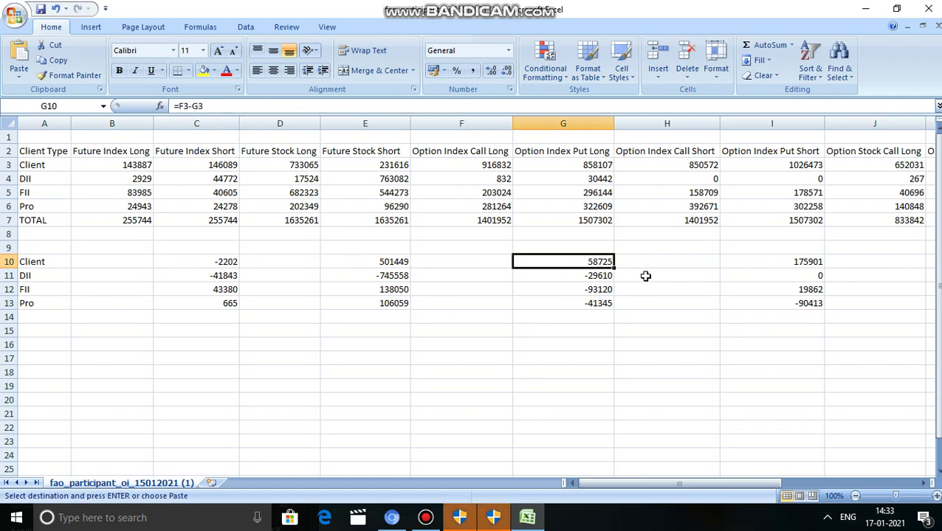
{"action": "key", "text": "Right"}
{"action": "key", "text": "Right"}
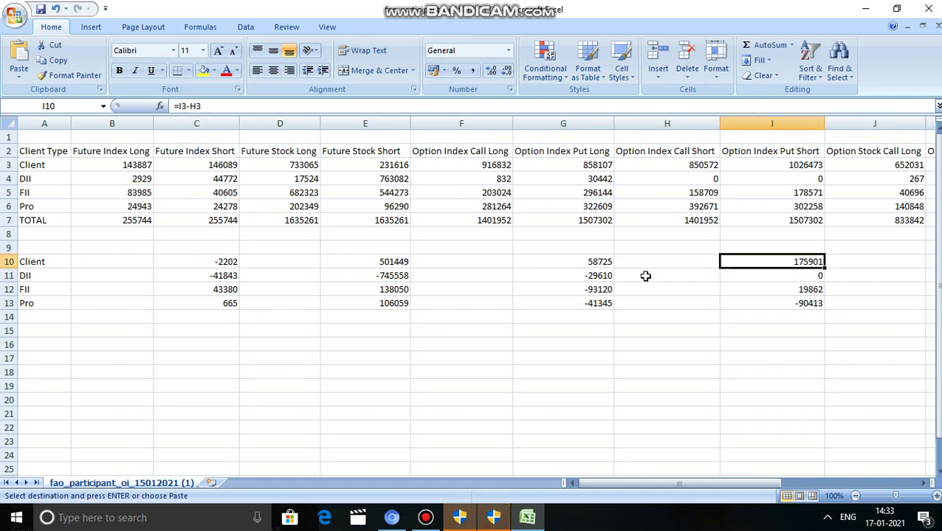
{"action": "key", "text": "Right"}
{"action": "key", "text": "Right"}
{"action": "key", "text": "Right"}
{"action": "key", "text": "Left"}
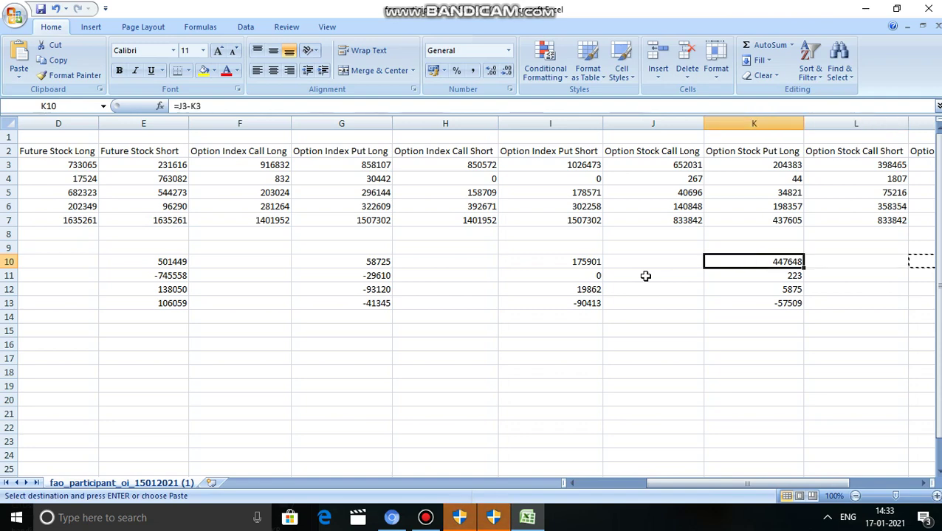
- Examine the FII row's net futures and options positions across row 12, from future index to option stock
{"action": "key", "text": "ctrl+Left"}
{"action": "key", "text": "ctrl+Left"}
{"action": "key", "text": "ctrl+Left"}
{"action": "key", "text": "ctrl+Left"}
{"action": "key", "text": "ctrl+Left"}
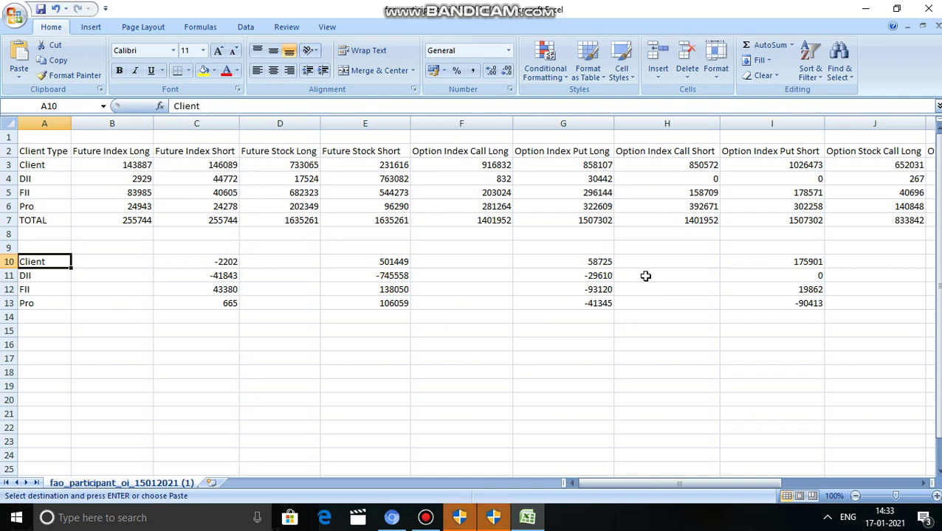
{"action": "key", "text": "Down"}
{"action": "key", "text": "Down"}
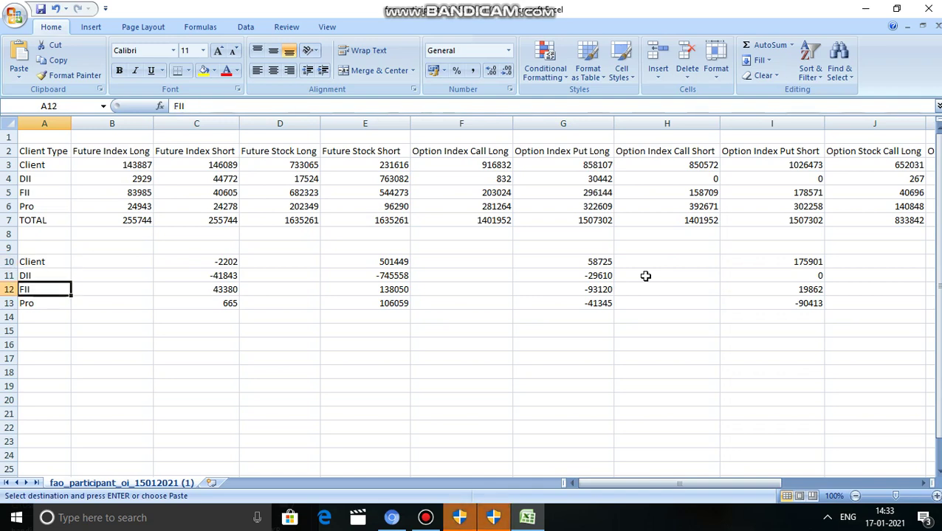
{"action": "key", "text": "Right"}
{"action": "key", "text": "Right"}
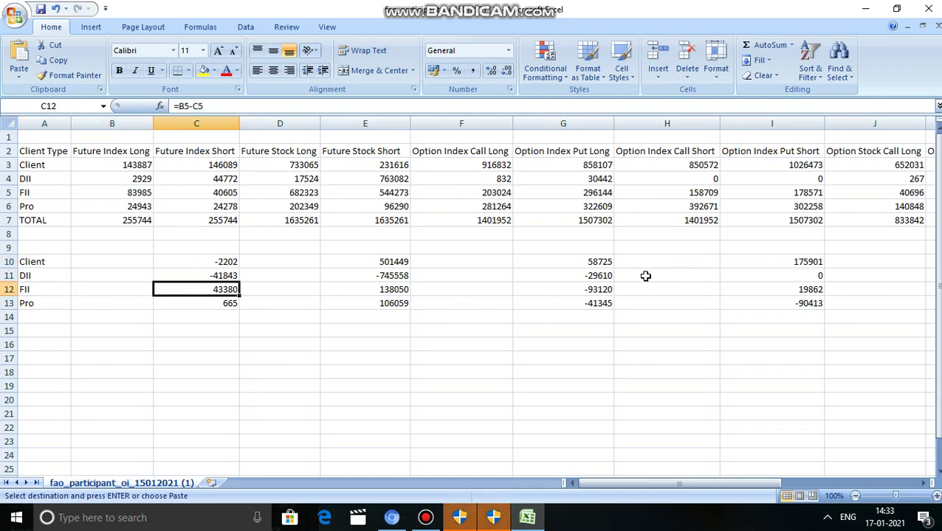
{"action": "key", "text": "Right"}
{"action": "key", "text": "Right"}
{"action": "key", "text": "Right"}
{"action": "key", "text": "Right"}
{"action": "key", "text": "Right"}
{"action": "key", "text": "Right"}
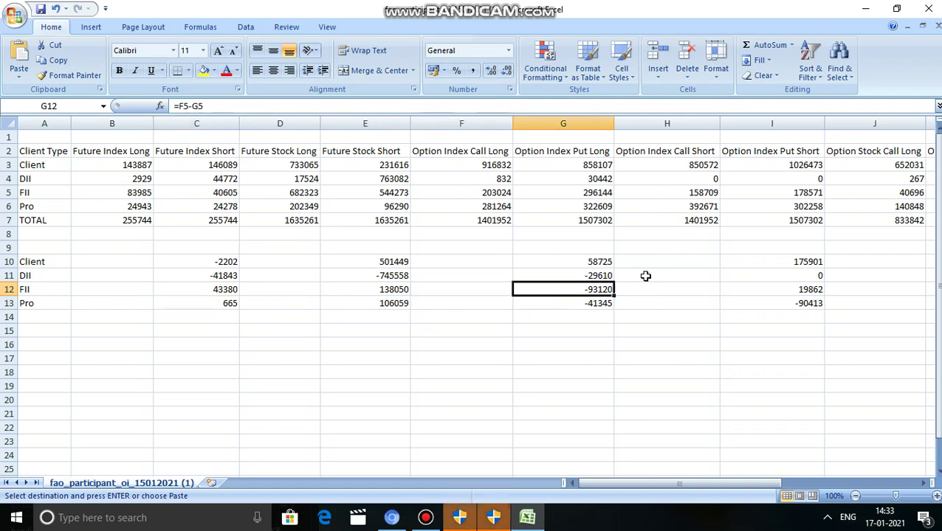
{"action": "key", "text": "Right"}
{"action": "key", "text": "Right"}
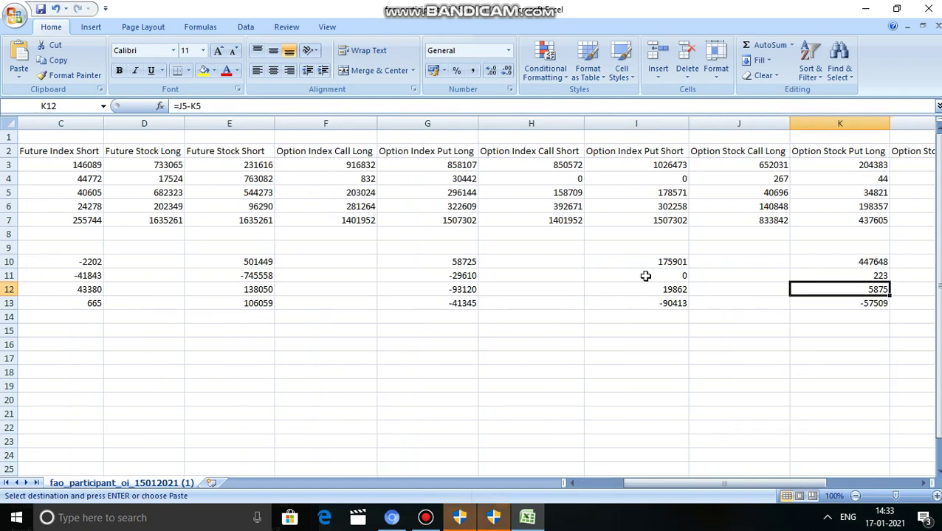
{"action": "key", "text": "Right"}
{"action": "key", "text": "Left"}
{"action": "key", "text": "Left"}
{"action": "key", "text": "Left"}
{"action": "key", "text": "Left"}
{"action": "key", "text": "Left"}
{"action": "key", "text": "Left"}
{"action": "key", "text": "Left"}
{"action": "key", "text": "Left"}
{"action": "key", "text": "Left"}
{"action": "key", "text": "Left"}
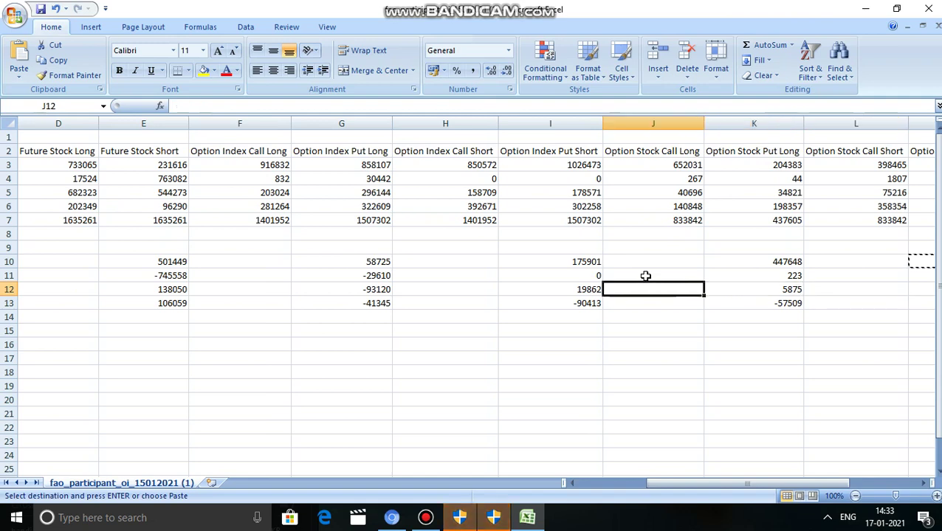
{"action": "key", "text": "Left"}
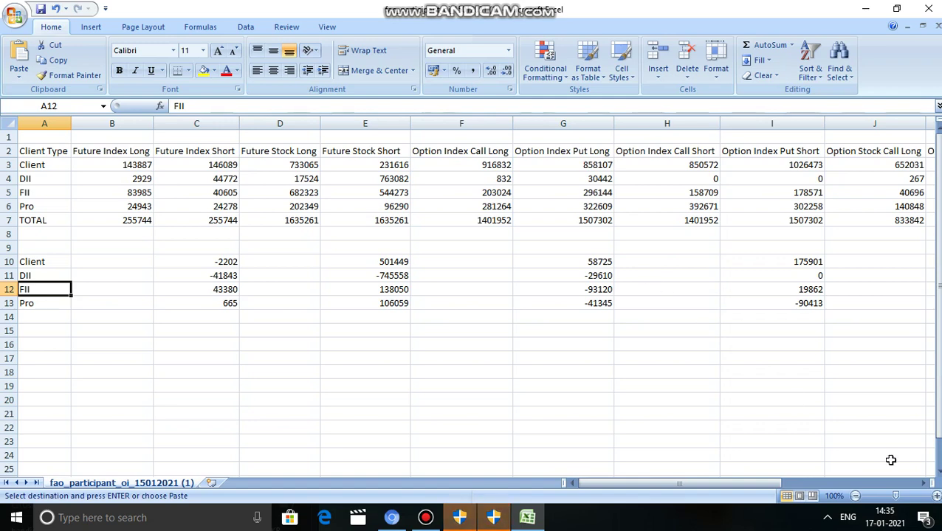
{"action": "left_click", "coordinate": [434, 519]}
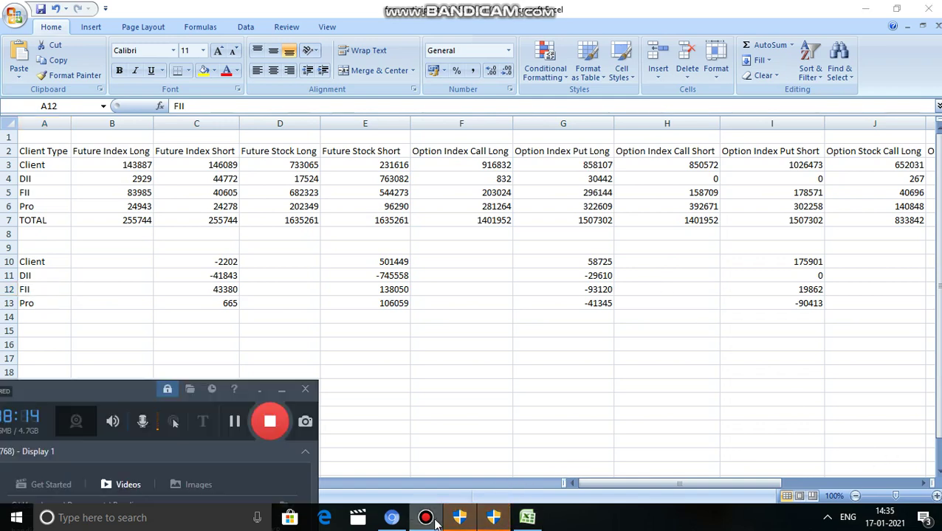